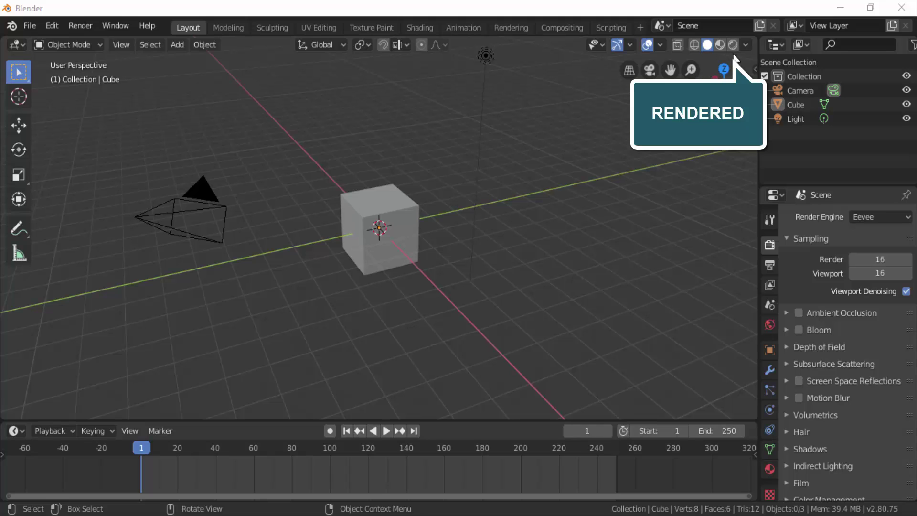
- Switch the 3D viewport to Rendered shading to view the default cube scene
click(733, 48)
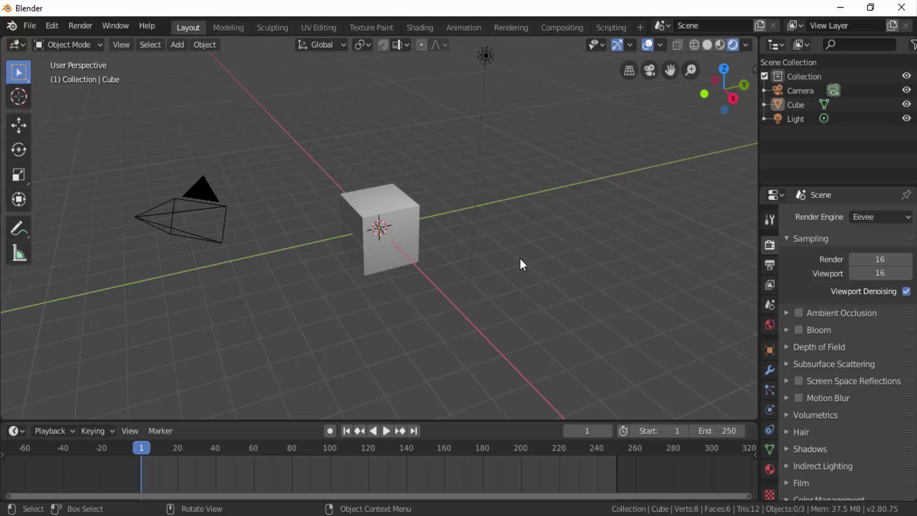
- Flatten the cube along Z, then enlarge it about 2.79 times into a wide, thin slab
click(376, 202)
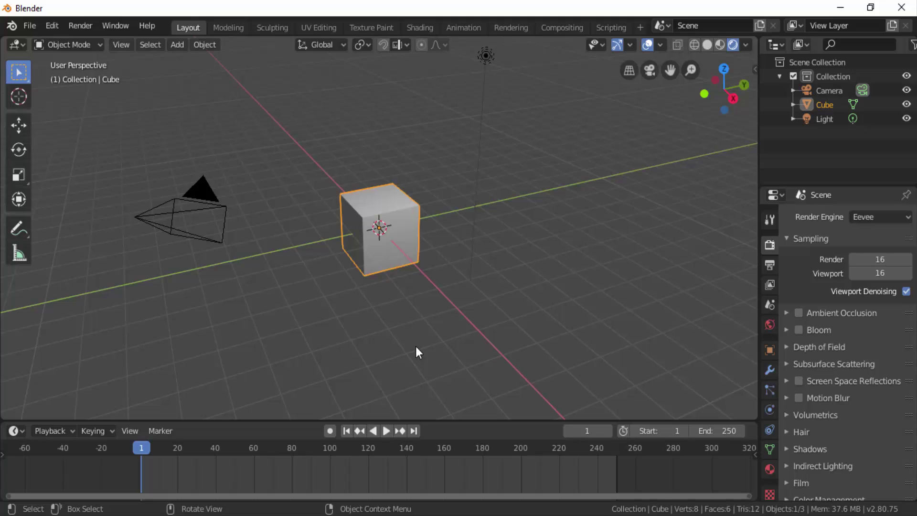
key(s)
key(z)
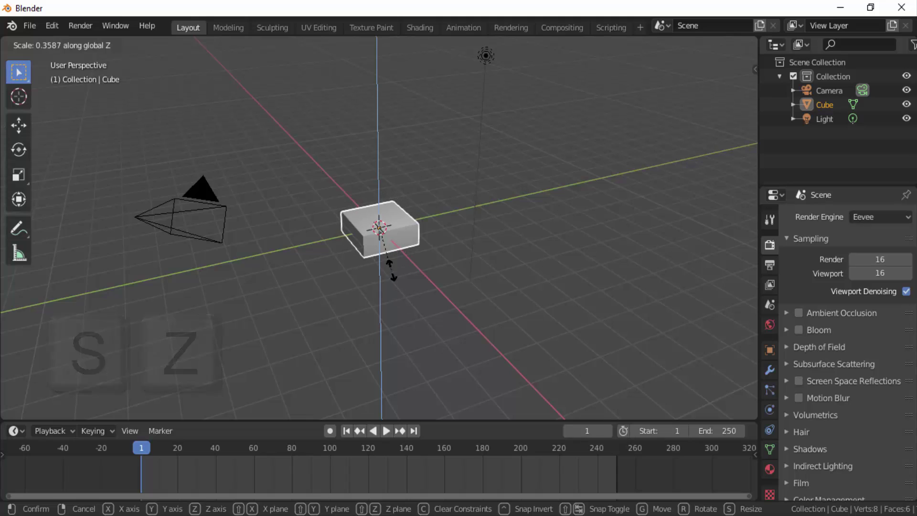
click(382, 229)
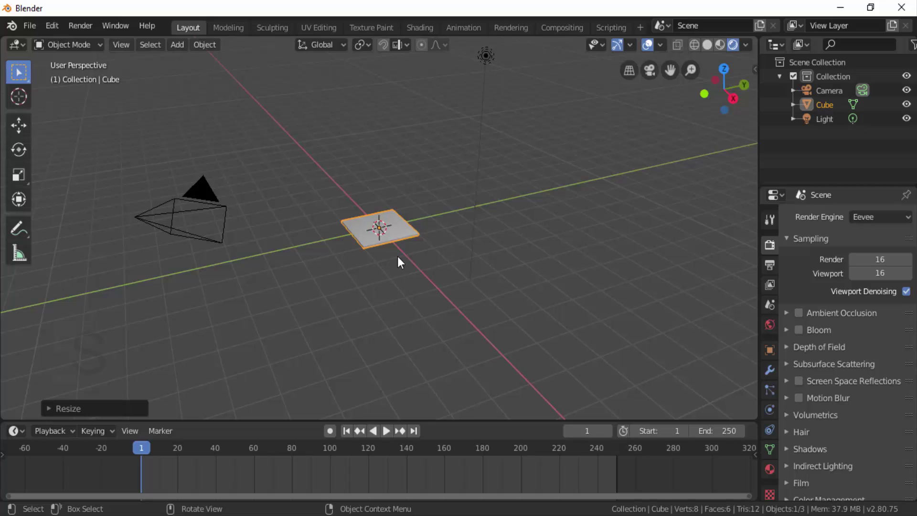
key(s)
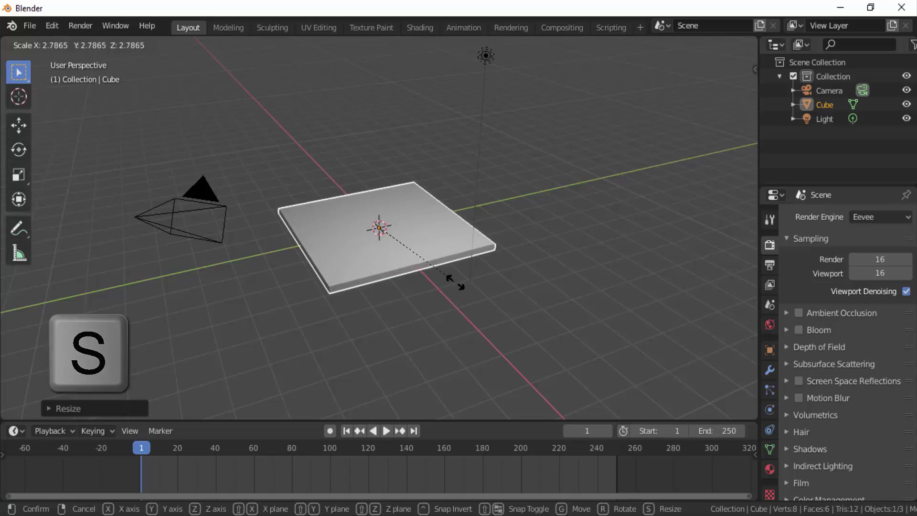
click(471, 292)
click(472, 292)
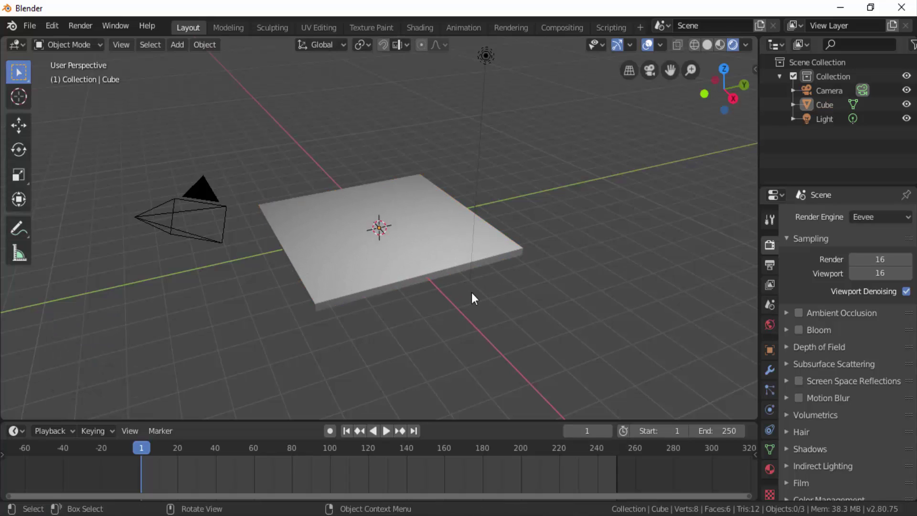
click(415, 215)
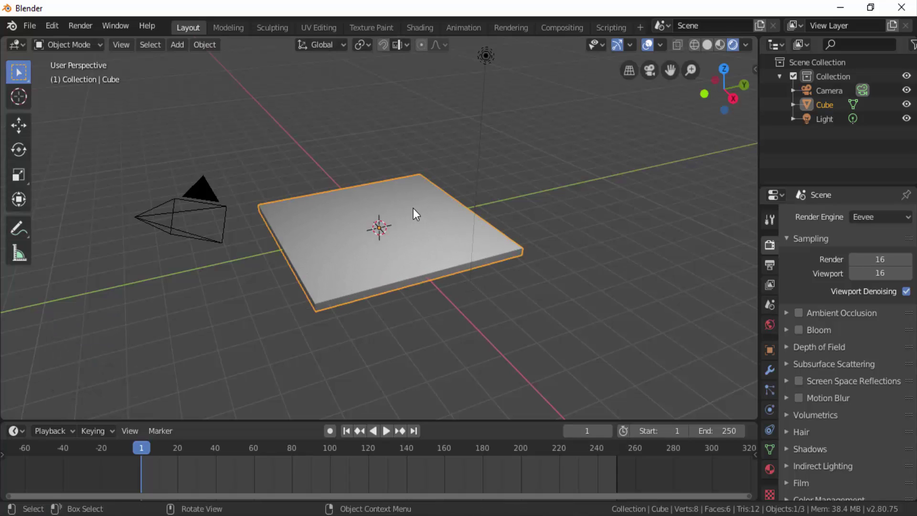
click(20, 125)
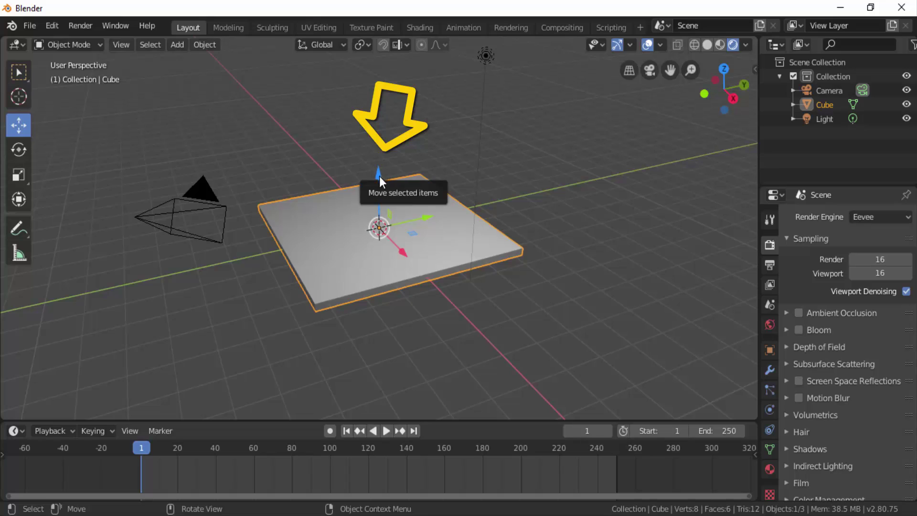
- Lift the slab straight up about 3.91 m above the ground grid
drag(379, 177, 388, 53)
scroll(458, 241, down, 1)
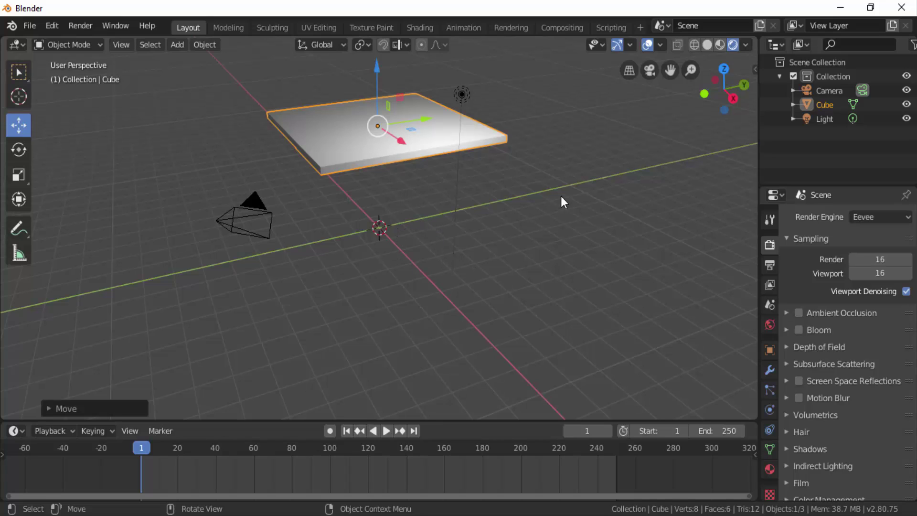
key(shift+a)
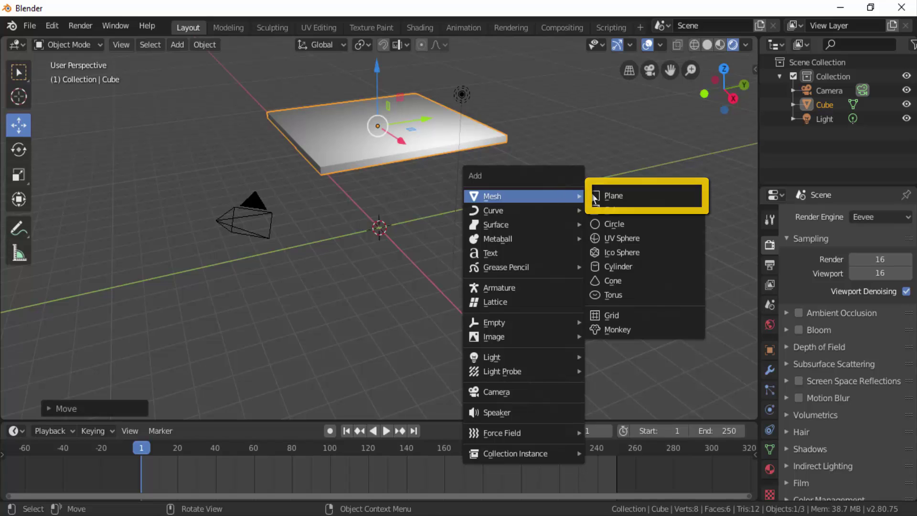
- Add a Plane mesh and scale it up into a broad floor under the slab
click(617, 195)
key(s)
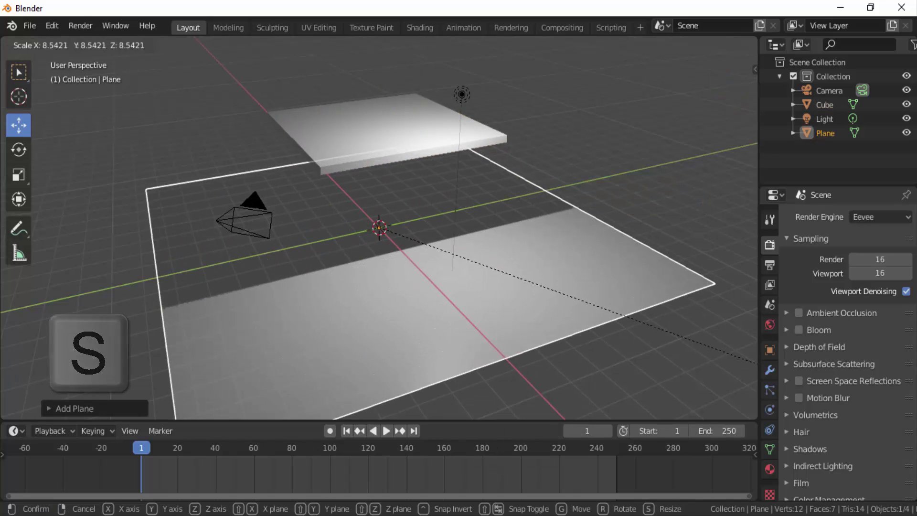
click(310, 89)
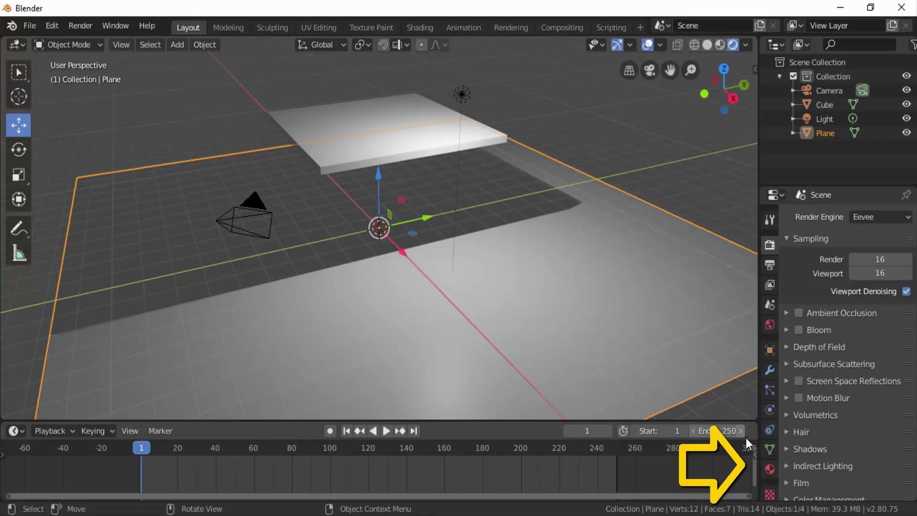
- Give the plane a new material, Material.001, with a Brick Texture driving its Base Color
click(766, 468)
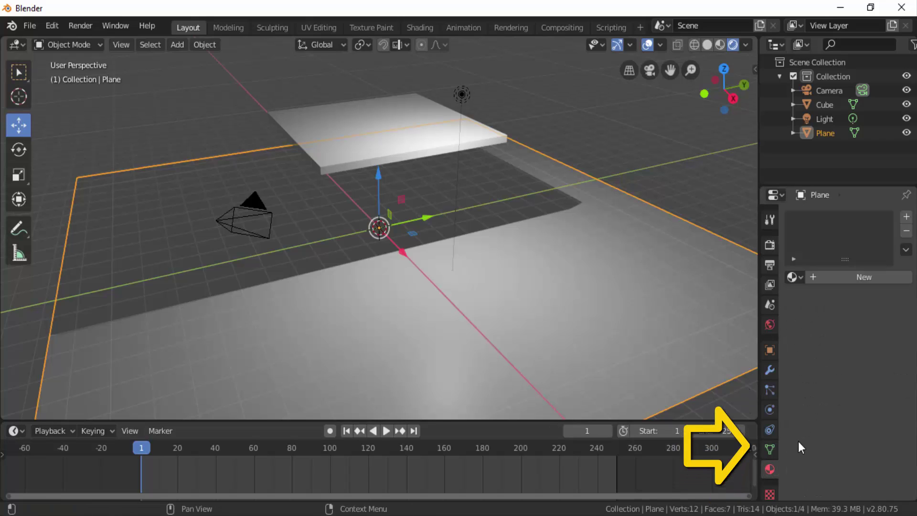
click(868, 277)
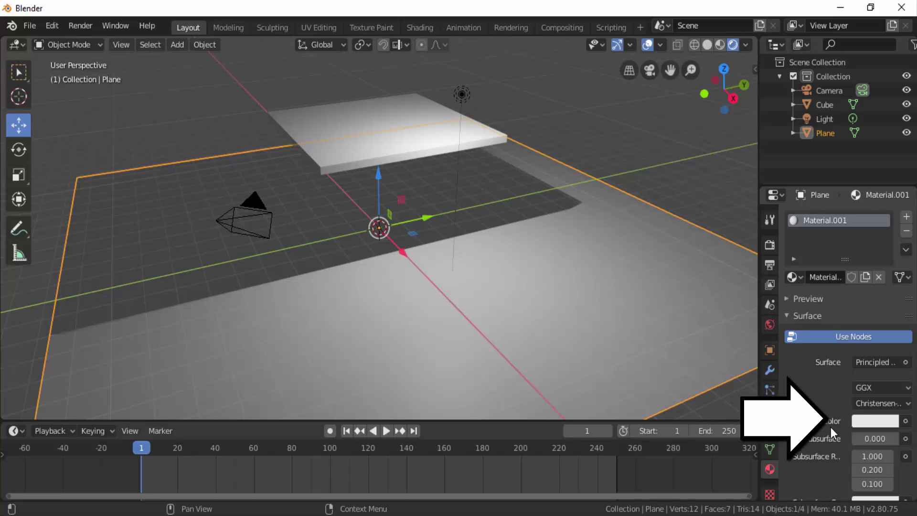
click(905, 421)
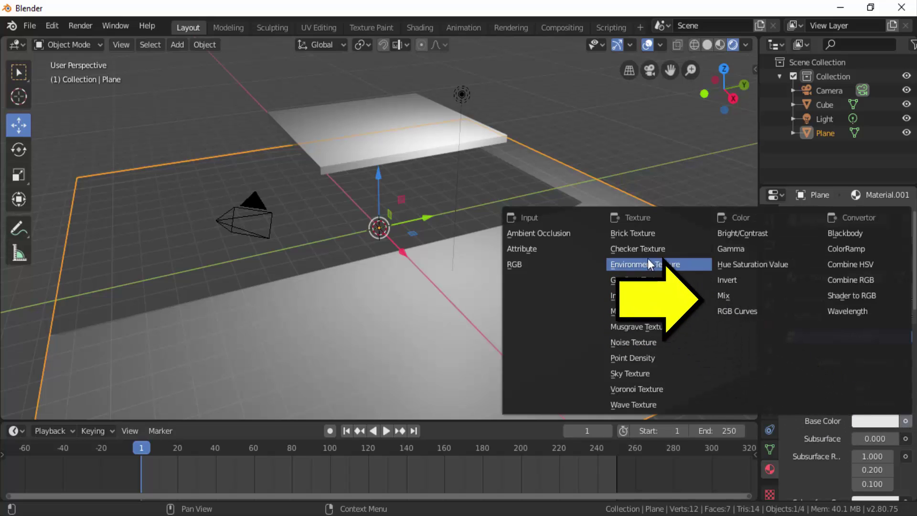
click(645, 233)
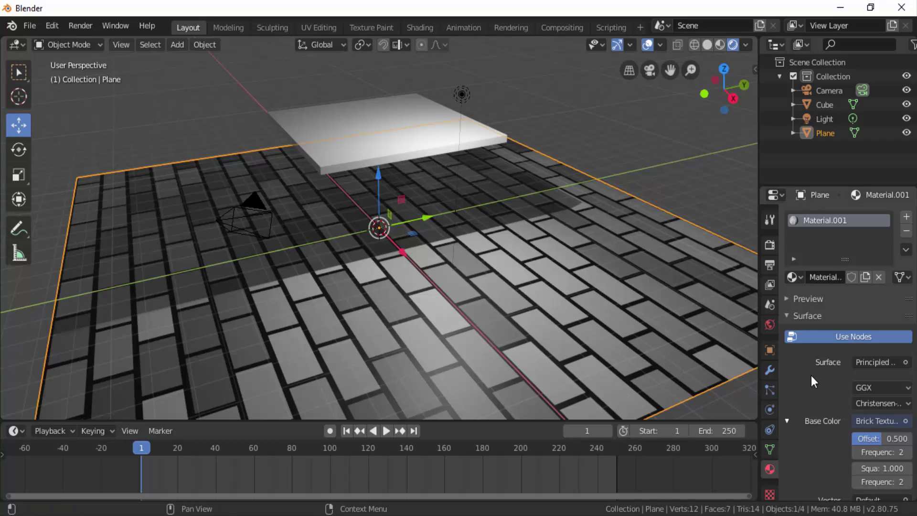
- Set the Brick Texture Scale to 25 for smaller, denser bricks on the floor
scroll(811, 379, down, 1)
scroll(812, 380, down, 1)
scroll(812, 379, down, 2)
scroll(812, 379, down, 3)
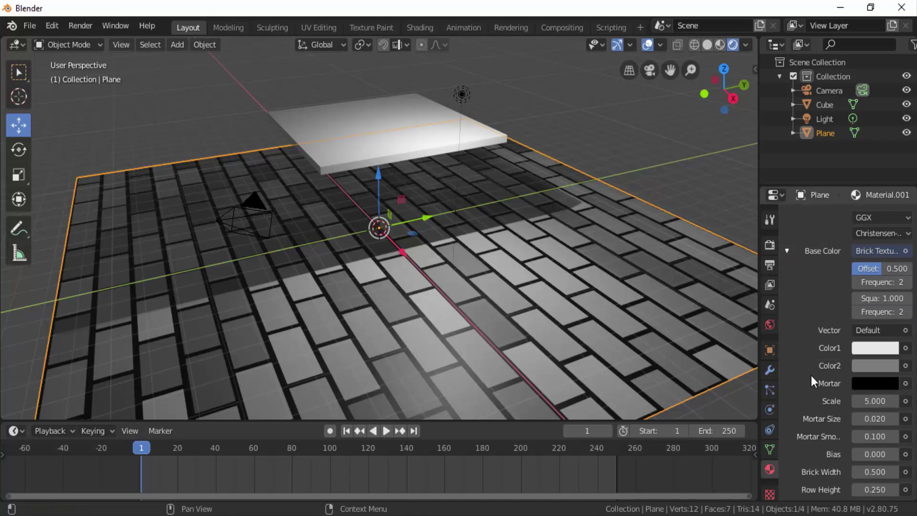
scroll(811, 375, down, 1)
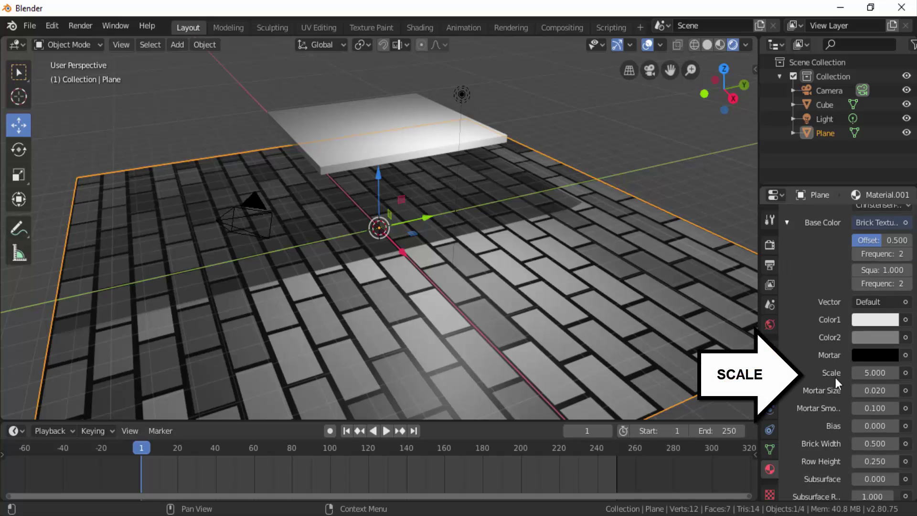
click(874, 373)
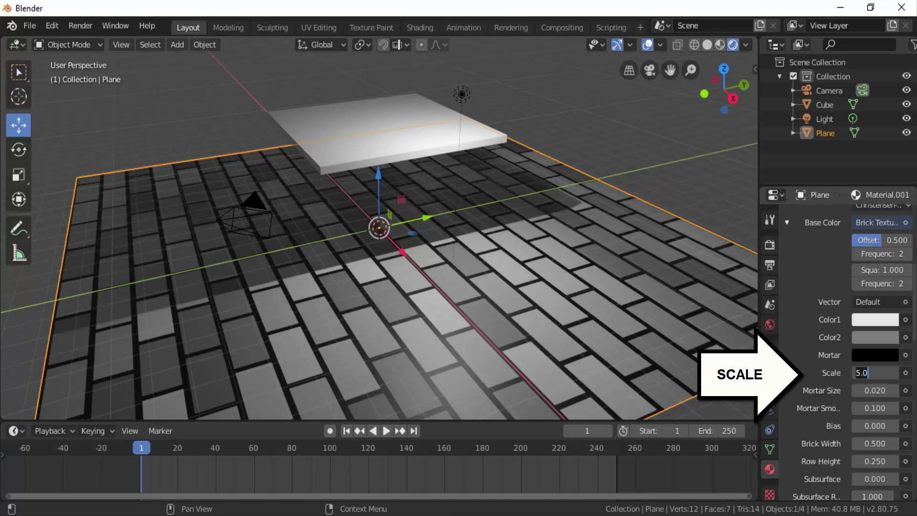
text(25)
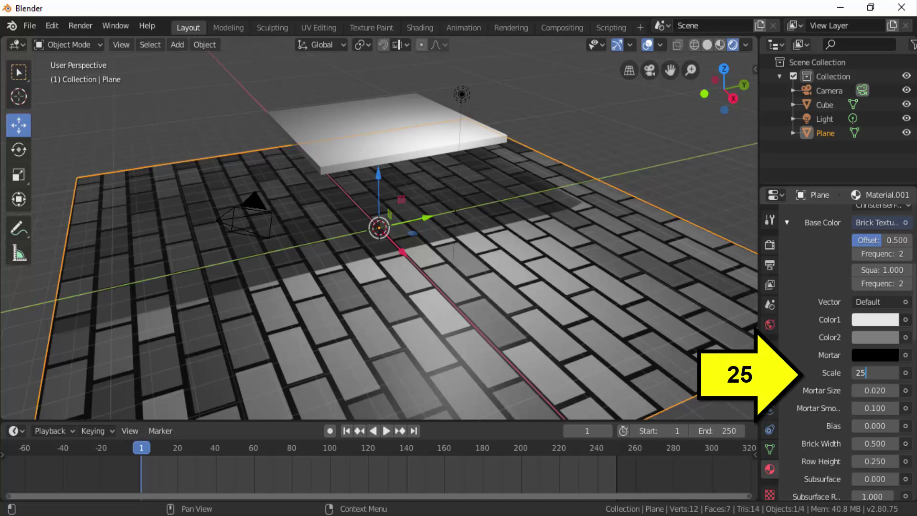
key(Return)
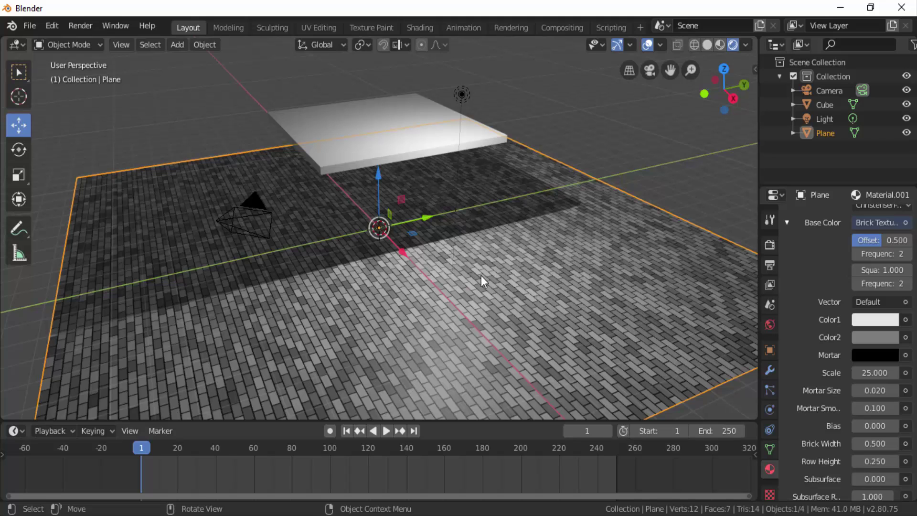
click(395, 150)
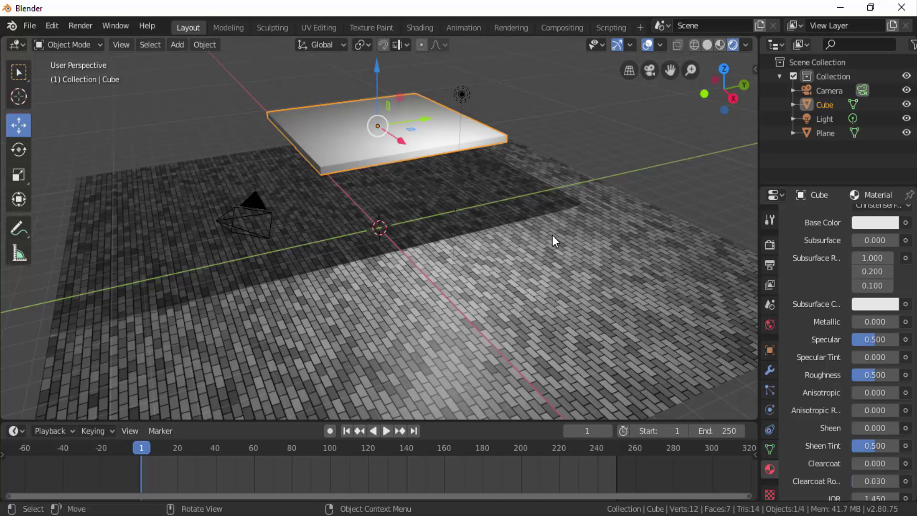
scroll(813, 275, up, 4)
scroll(813, 276, up, 5)
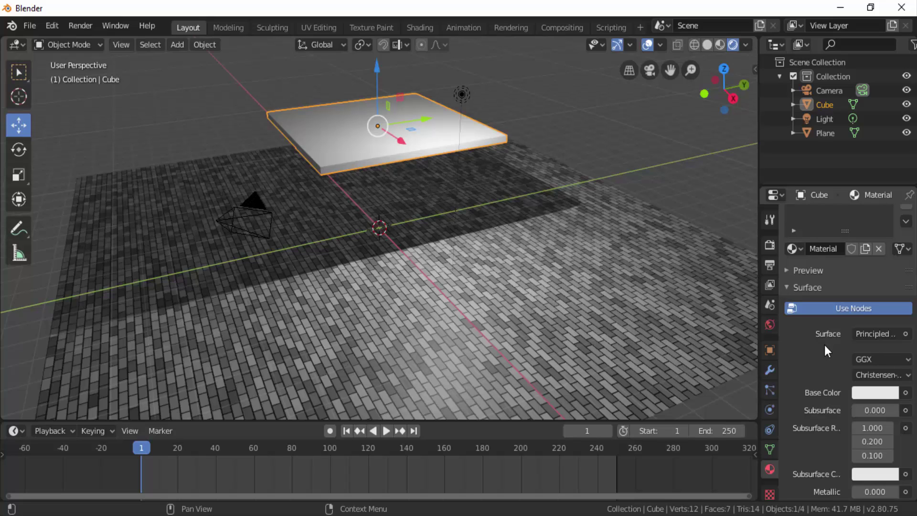
scroll(826, 351, down, 1)
scroll(826, 351, down, 1)
scroll(825, 350, down, 2)
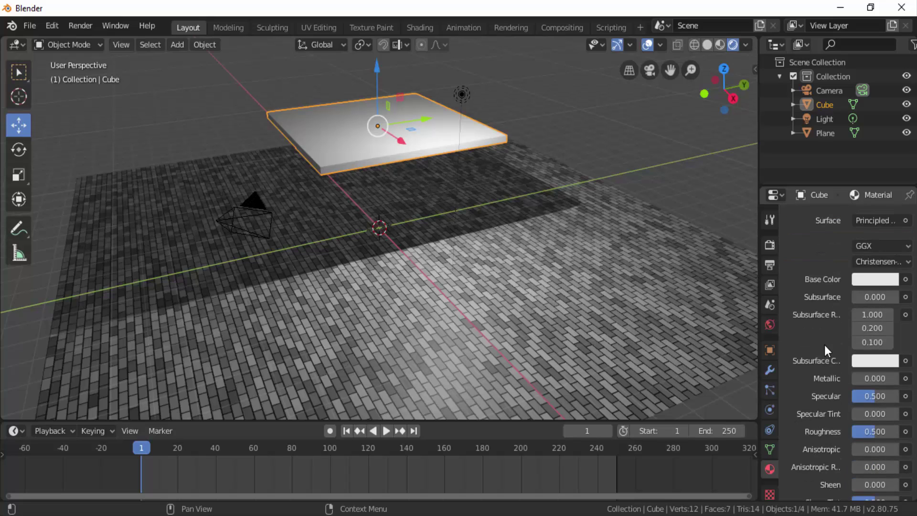
scroll(824, 344, down, 2)
scroll(824, 344, down, 1)
scroll(824, 344, down, 1)
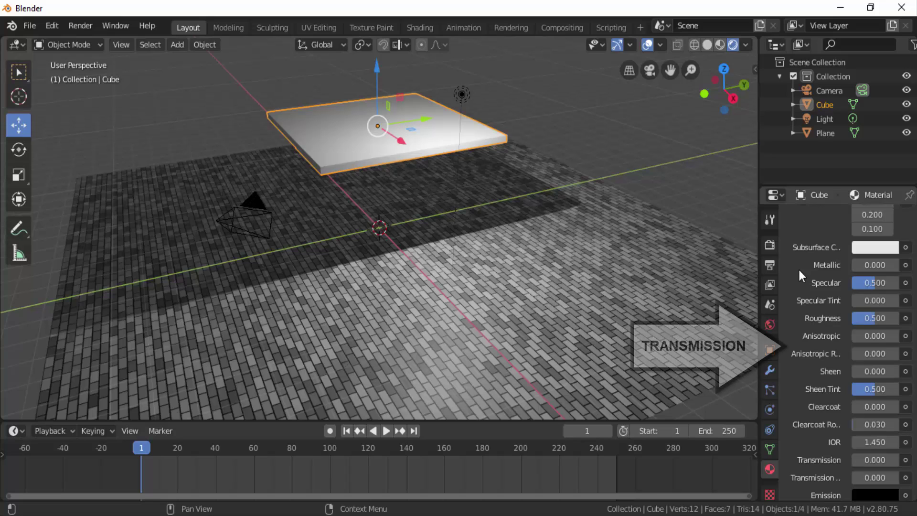
scroll(808, 296, down, 2)
scroll(815, 323, down, 3)
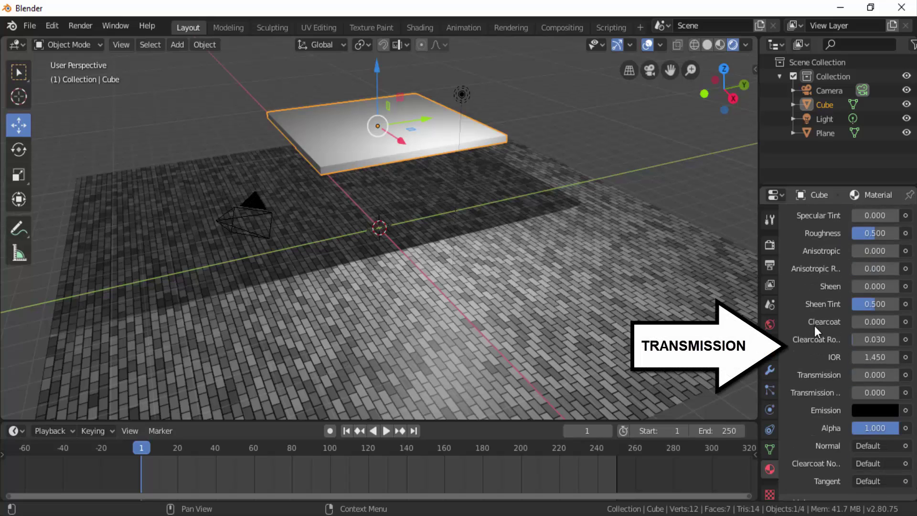
scroll(816, 332, down, 2)
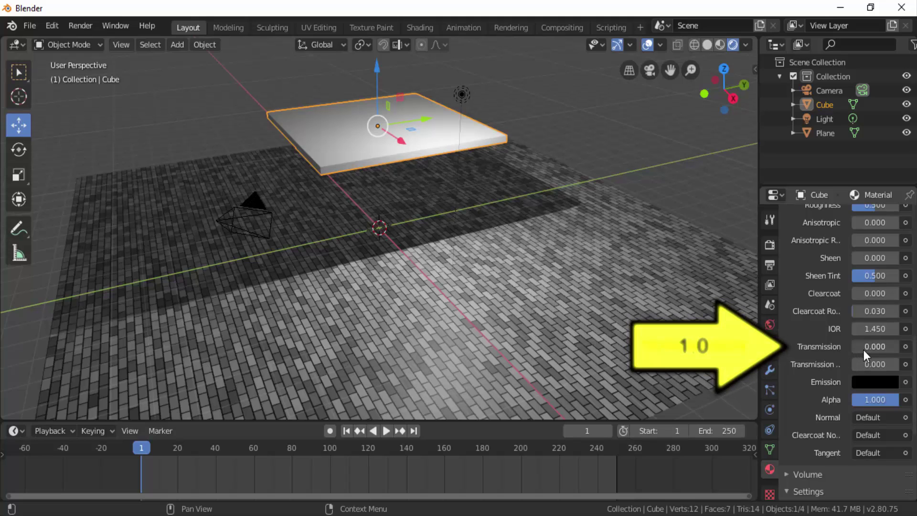
- Raise the slab material's Transmission to 1.000 and lower its Alpha to 0.208
drag(863, 350, 907, 350)
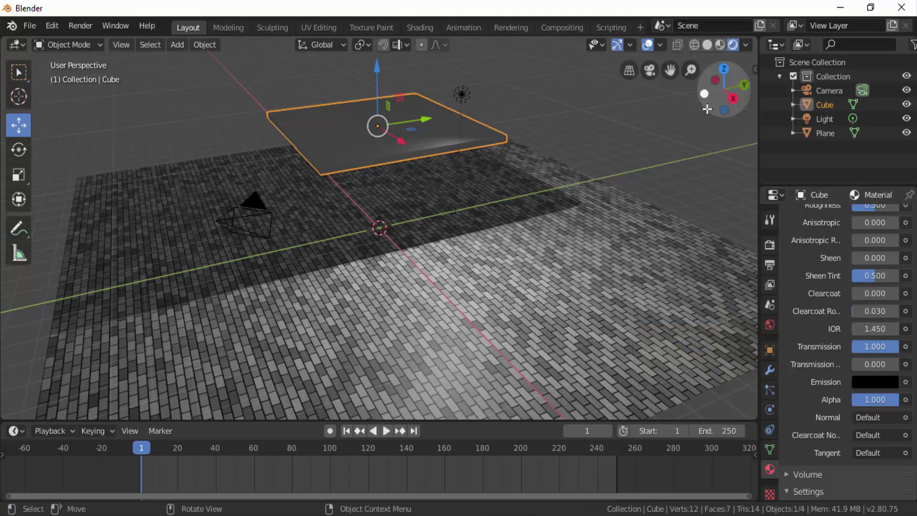
mouse_move(707, 102)
mouse_down()
mouse_move(679, 107)
mouse_move(721, 93)
mouse_up()
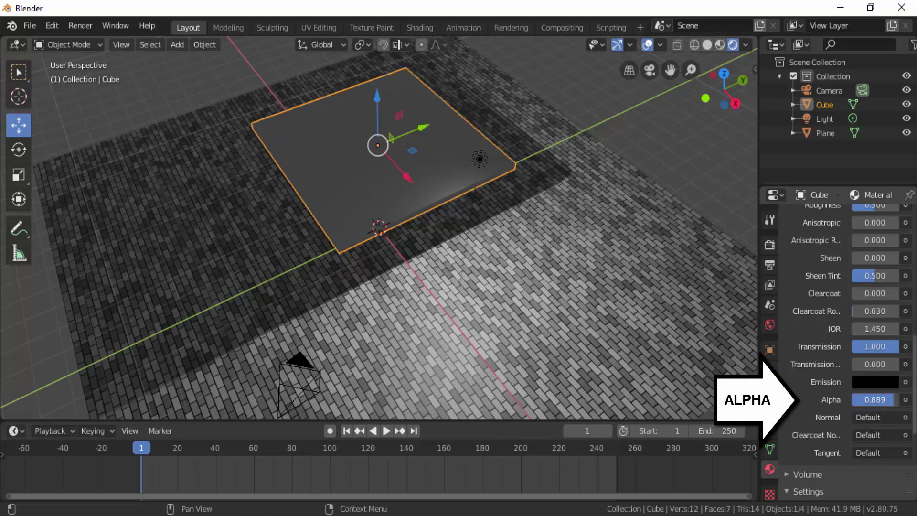
drag(892, 402, 839, 399)
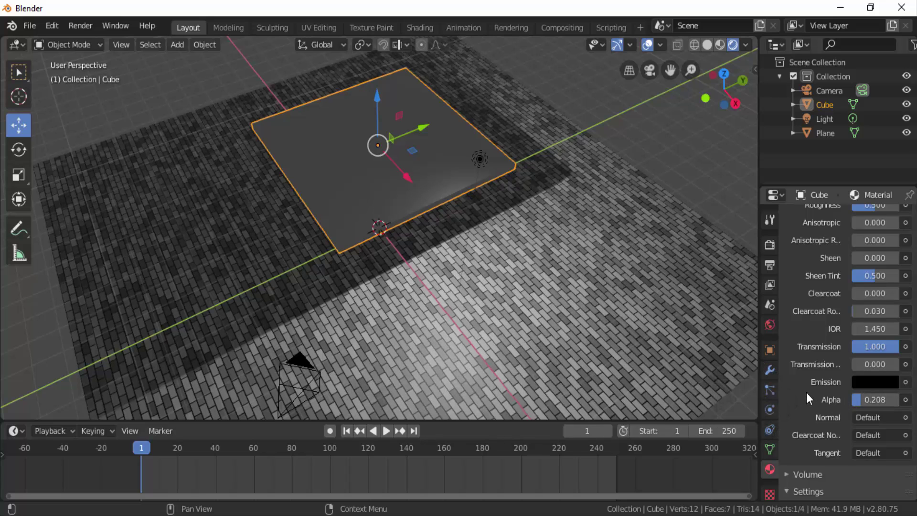
scroll(807, 396, down, 2)
scroll(808, 396, down, 2)
scroll(807, 397, down, 2)
- Set the slab material's Blend Mode to Alpha Blend
scroll(806, 393, down, 2)
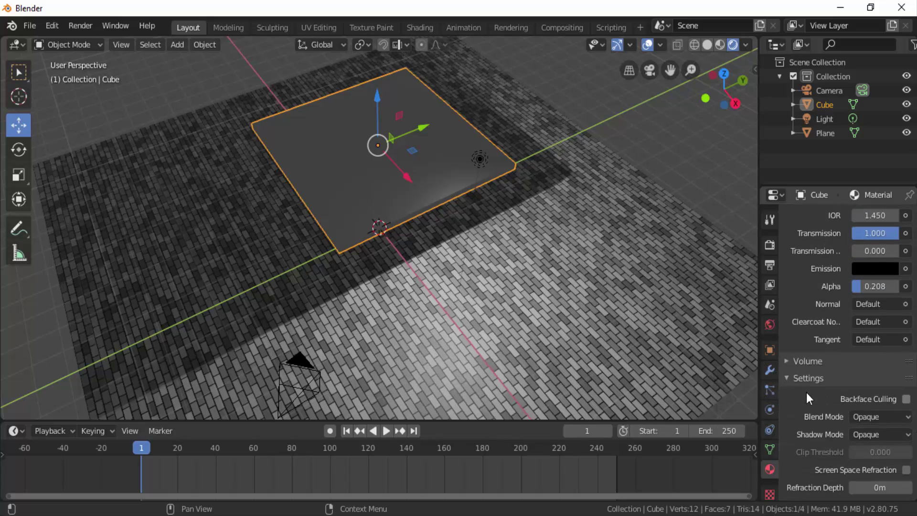
scroll(806, 392, down, 2)
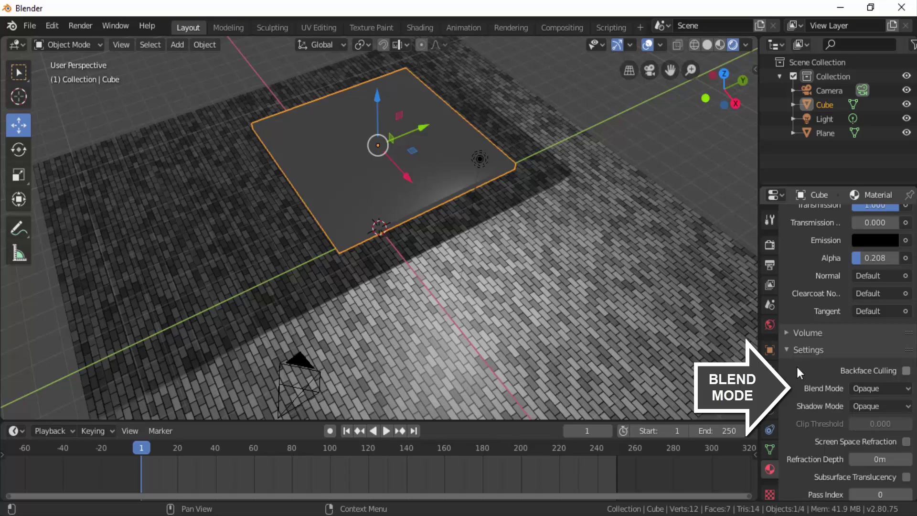
click(864, 386)
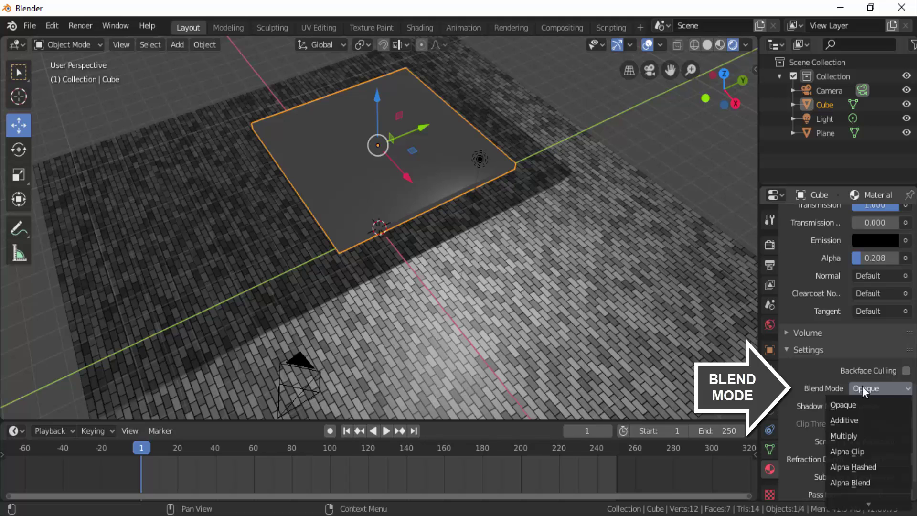
click(855, 482)
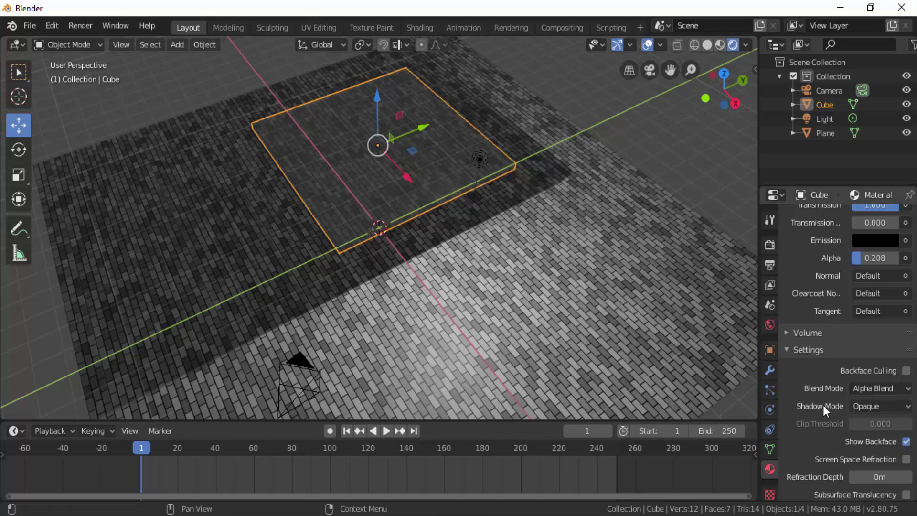
- Adjust the slab's Alpha to 0.264, orbiting to check the bricks showing through
scroll(814, 332, up, 3)
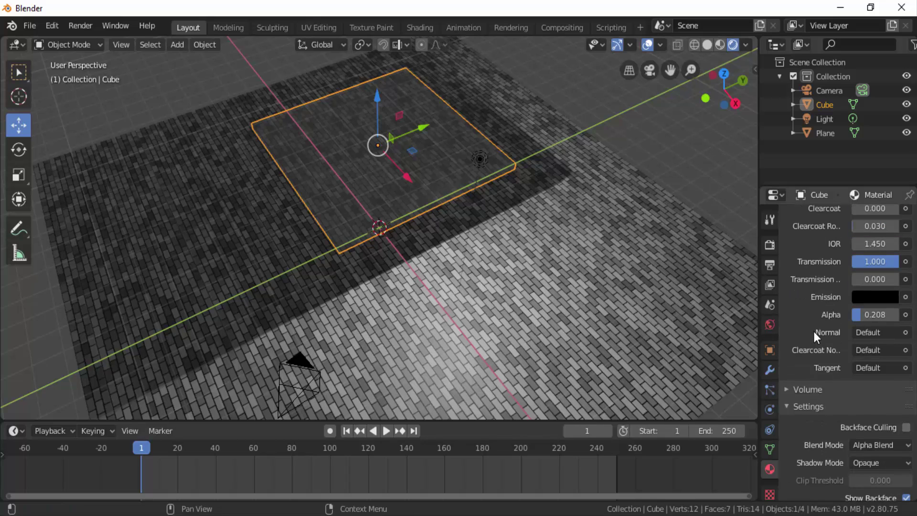
click(858, 314)
text(06)
key(Return)
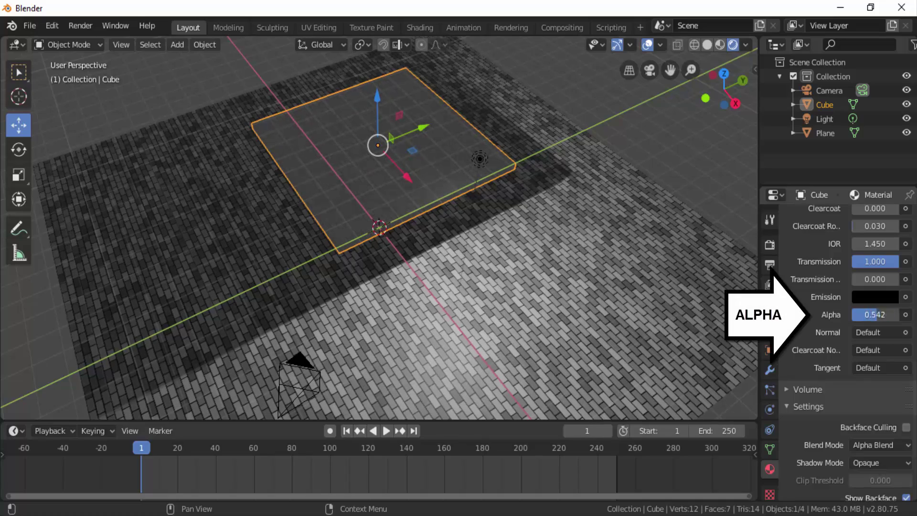
mouse_move(860, 315)
mouse_down()
mouse_move(881, 314)
mouse_move(858, 315)
mouse_up()
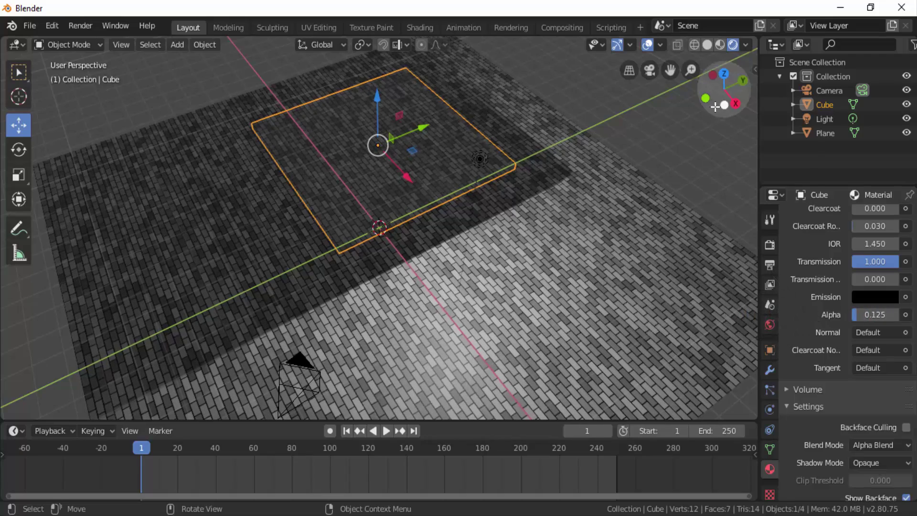
mouse_move(716, 109)
mouse_down()
mouse_move(688, 91)
mouse_move(717, 95)
mouse_move(711, 81)
mouse_up()
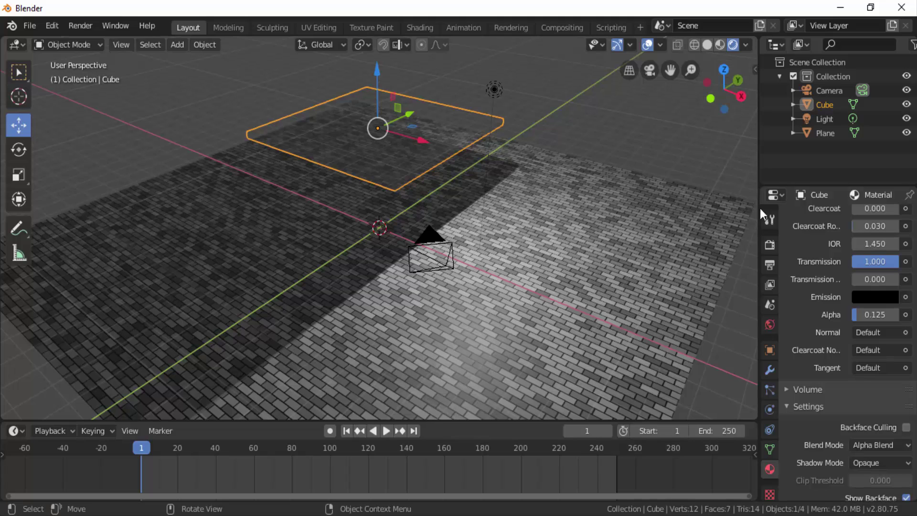
mouse_move(874, 315)
mouse_down()
mouse_move(884, 314)
mouse_move(865, 313)
mouse_up()
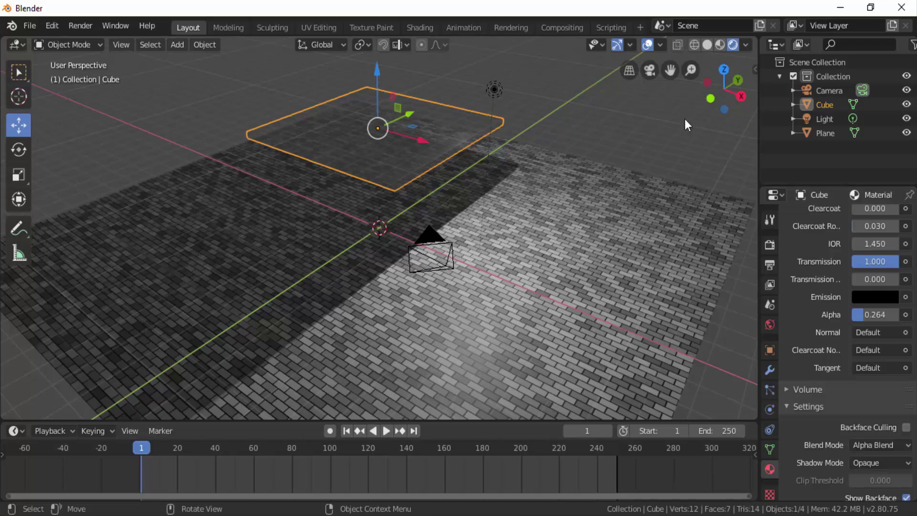
mouse_move(723, 91)
mouse_down()
mouse_move(708, 95)
mouse_move(724, 93)
mouse_up()
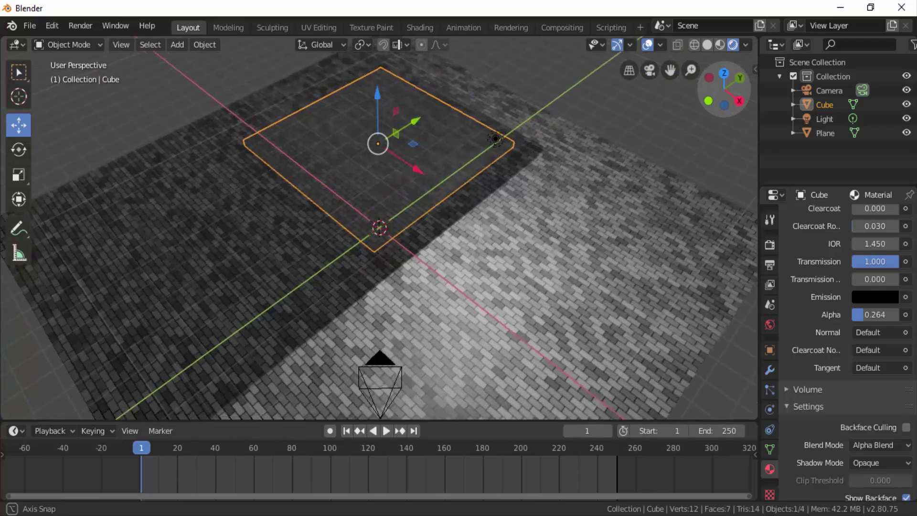
drag(724, 93, 532, 156)
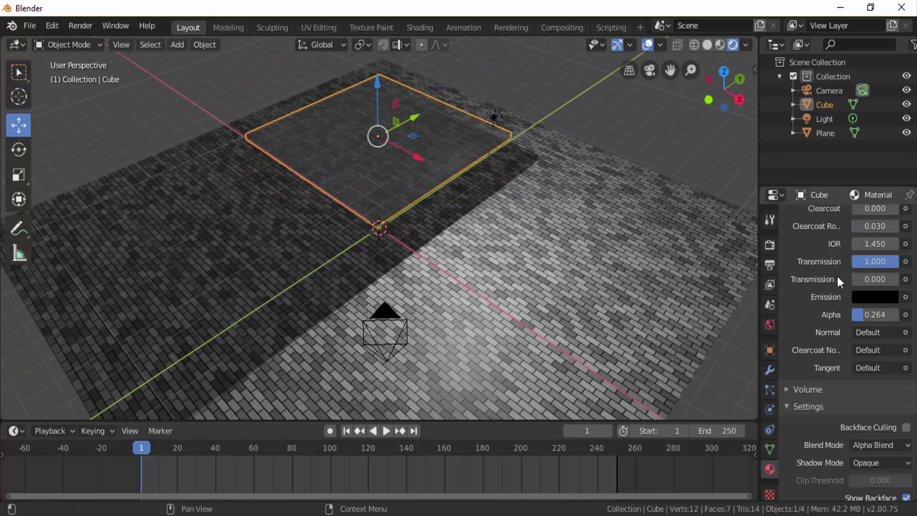
- Set the slab material's Base Color to bright green and orbit to inspect the slab
scroll(820, 316, up, 4)
scroll(820, 315, up, 5)
scroll(820, 316, up, 5)
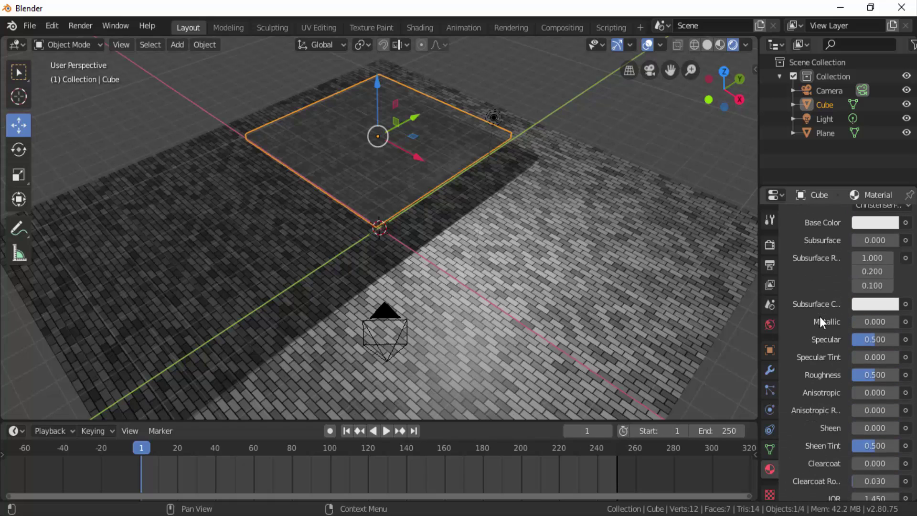
scroll(806, 291, up, 3)
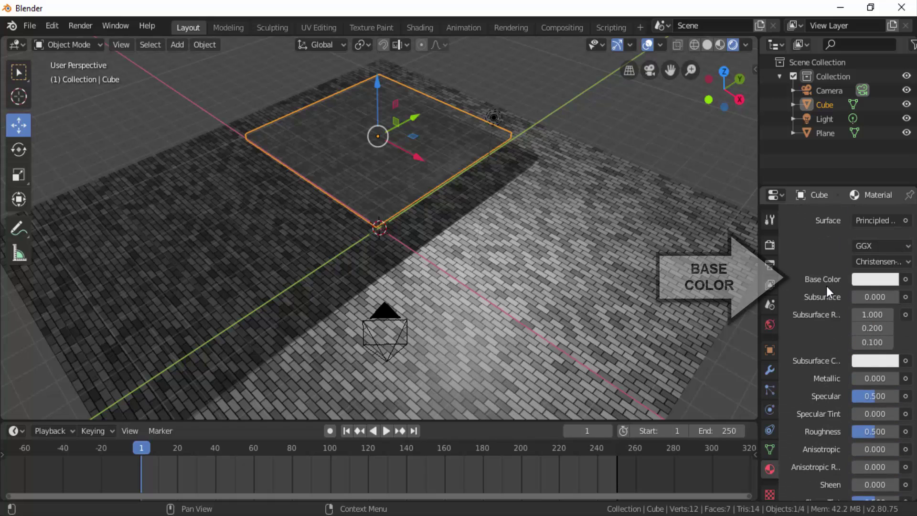
click(876, 281)
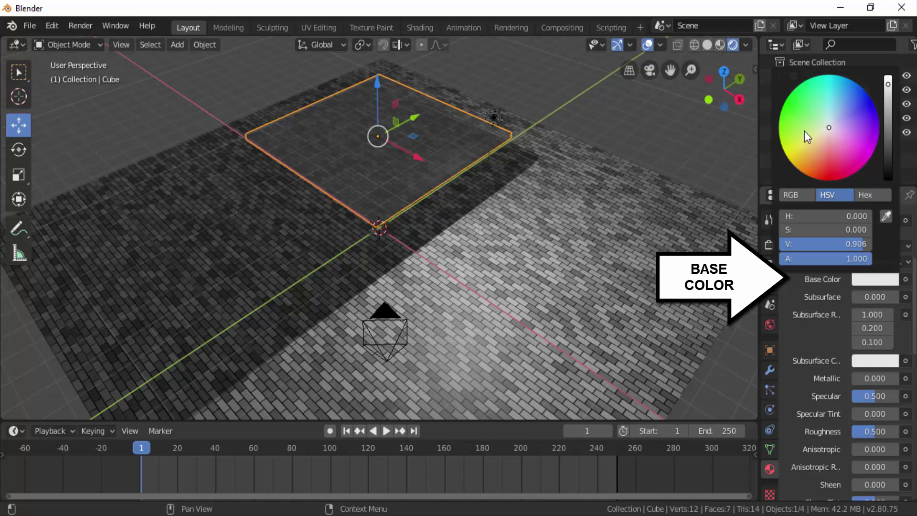
click(797, 112)
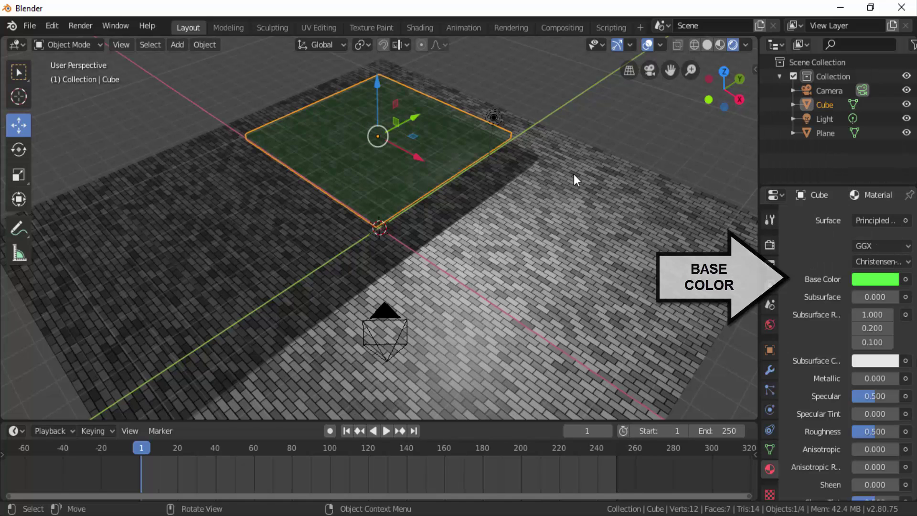
drag(711, 107, 669, 109)
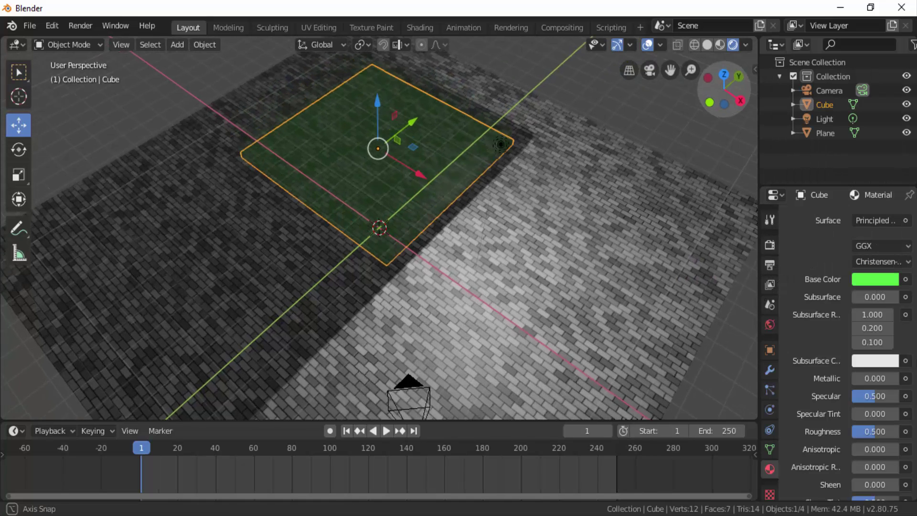
mouse_move(723, 91)
mouse_down()
mouse_move(688, 93)
mouse_move(666, 156)
mouse_up()
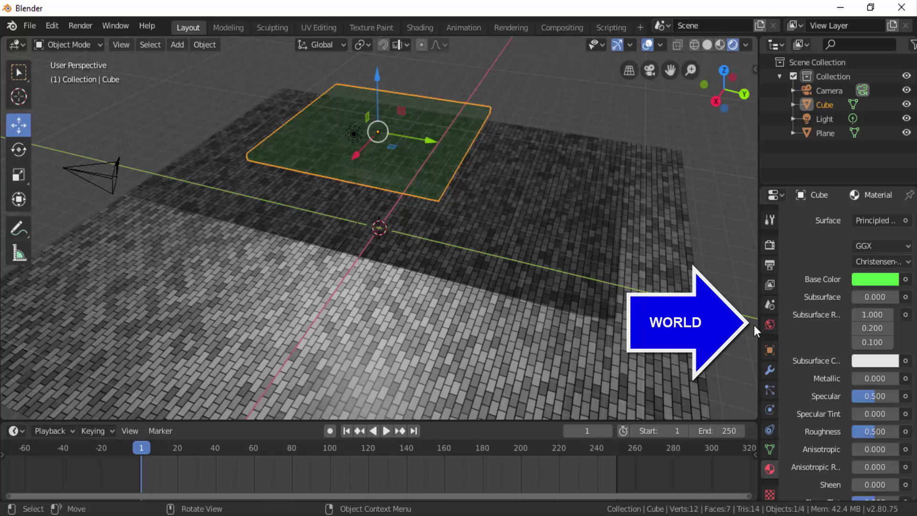
- Drive the World Color with an Environment Texture and start browsing for its image file
click(770, 324)
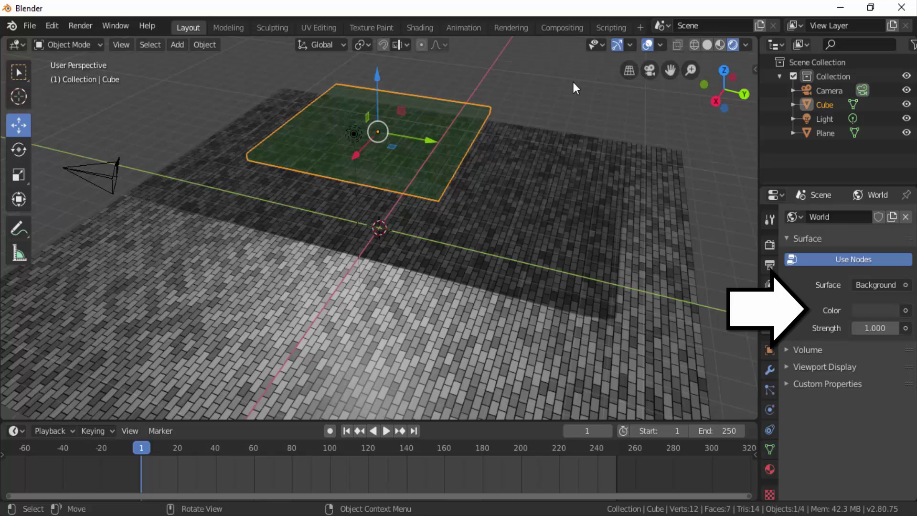
key(shift)
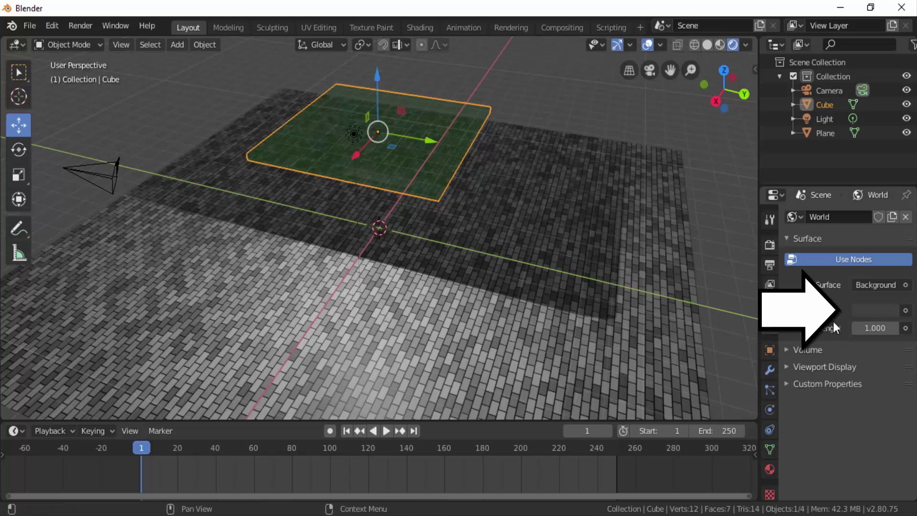
click(905, 311)
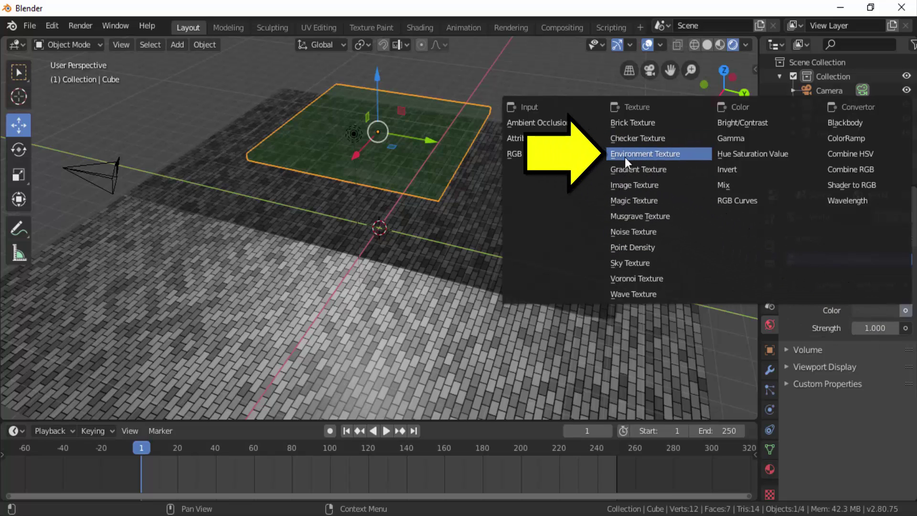
click(654, 155)
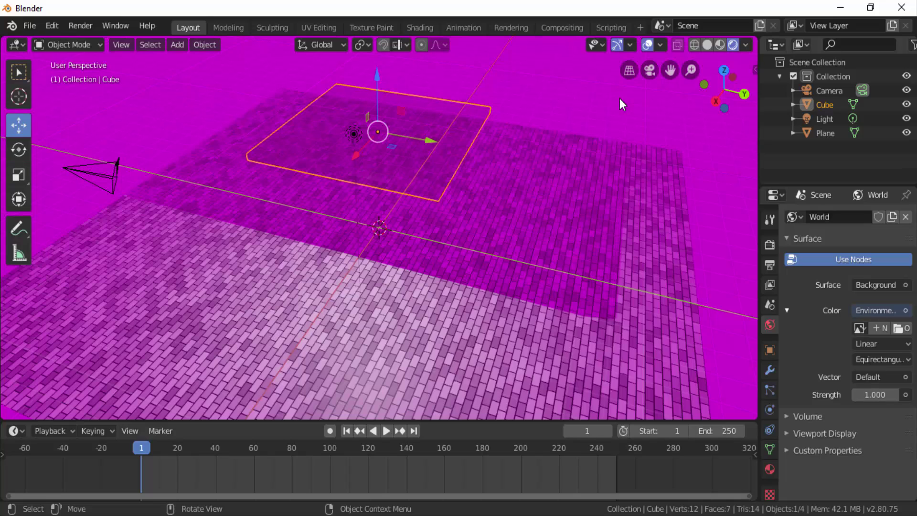
click(899, 329)
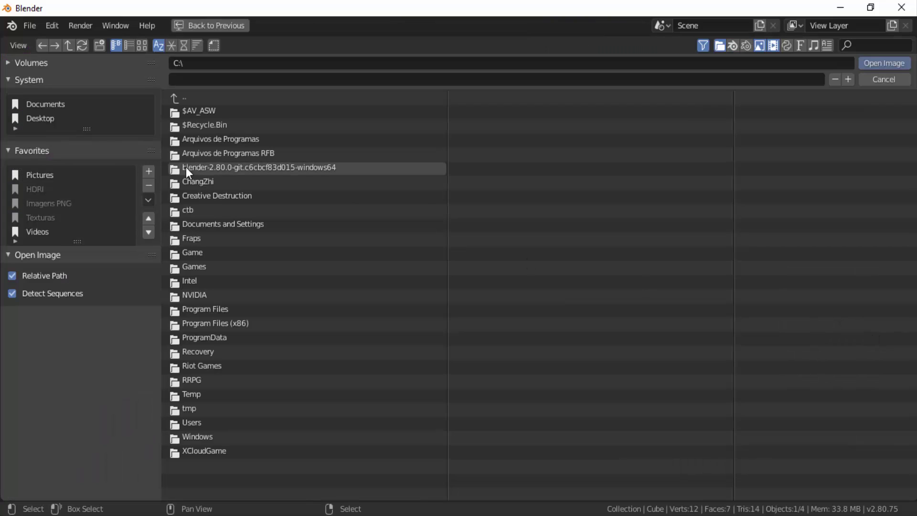
- Load HDRI - (11).jpg from the HDRI 1 folder as the world environment image
click(49, 104)
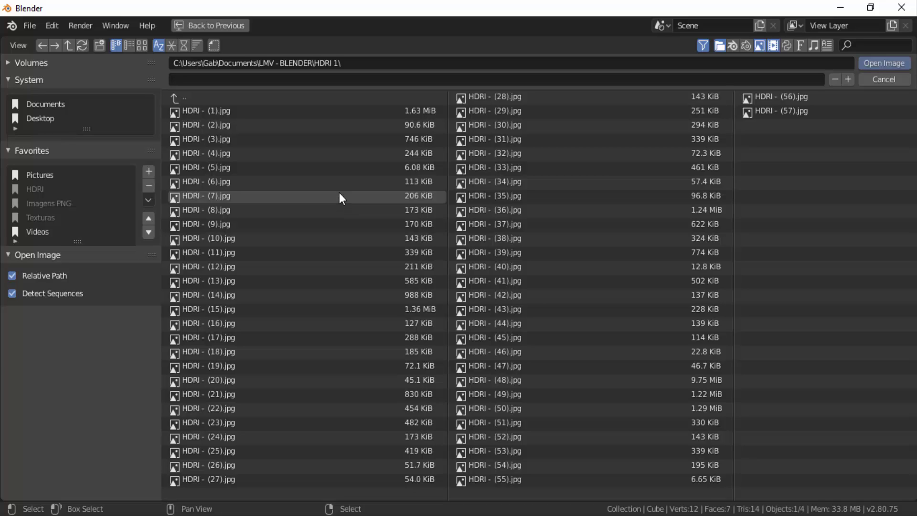
click(143, 46)
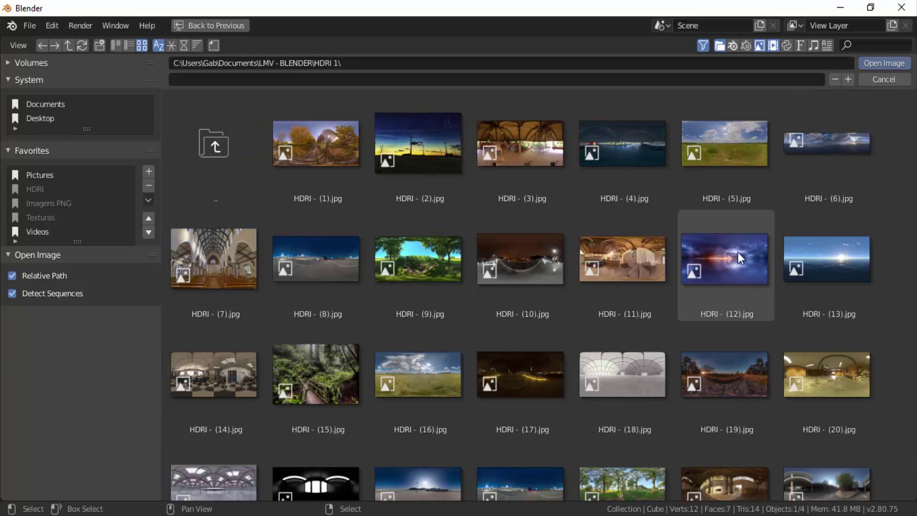
click(653, 248)
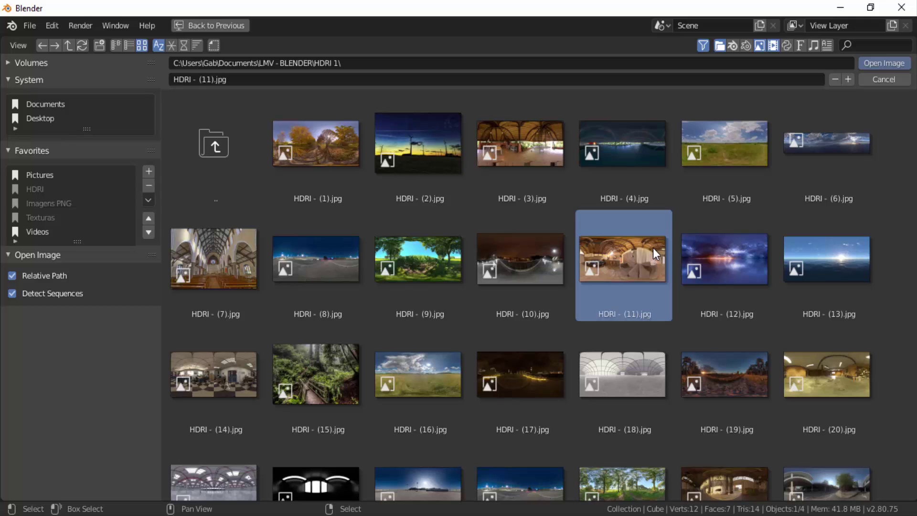
click(878, 62)
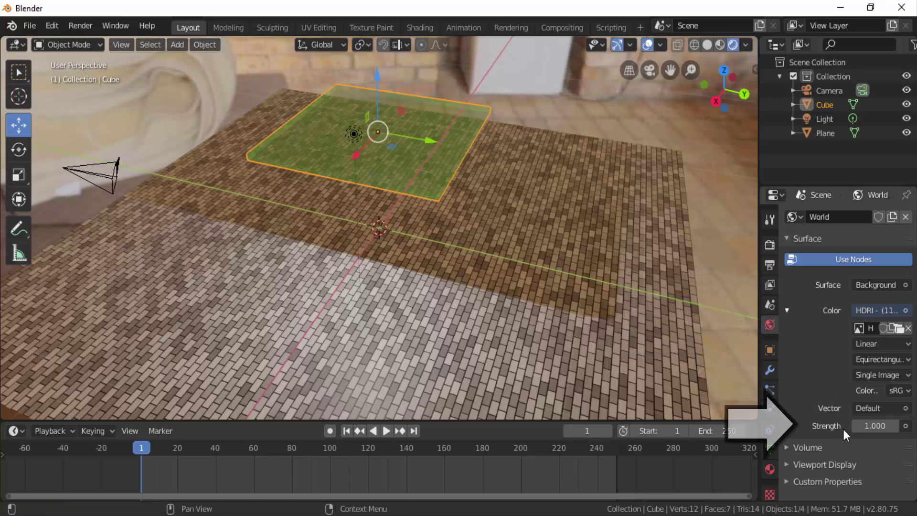
- Feed the World Strength from a Light Path output so the background goes dark
click(905, 425)
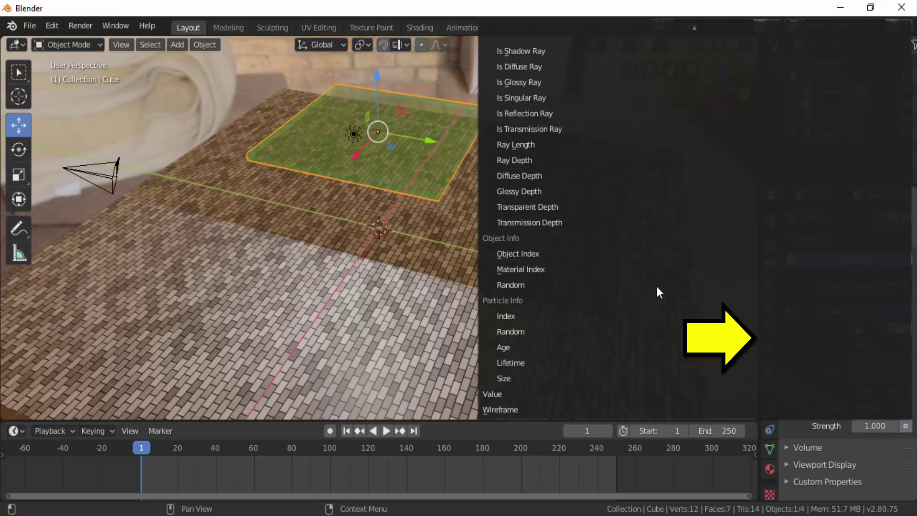
click(527, 160)
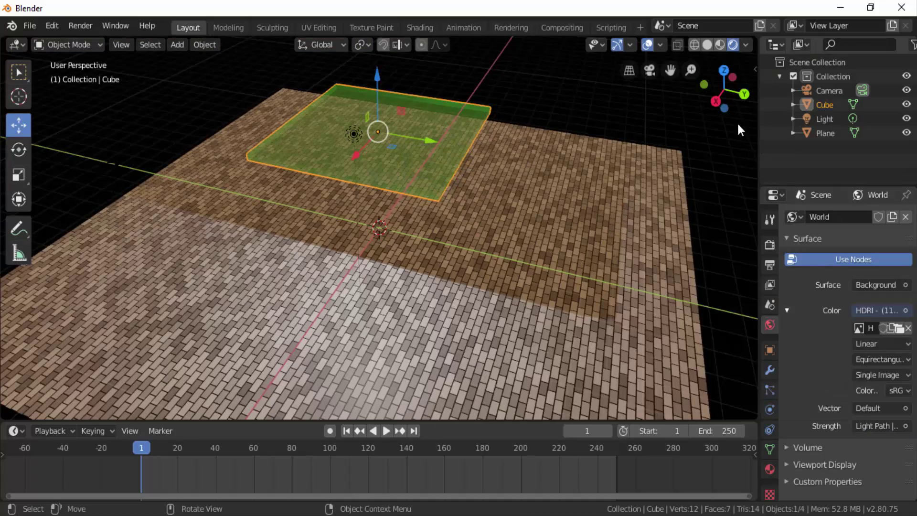
drag(724, 91, 688, 96)
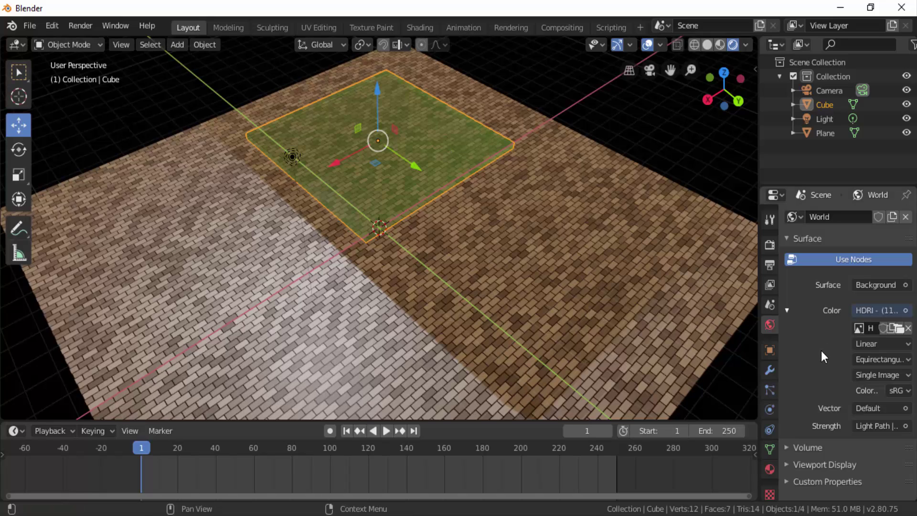
- Lower the cube material's Roughness from 0.500 to 0.000, keeping Transmission 1.000 and Alpha 0.264
click(770, 468)
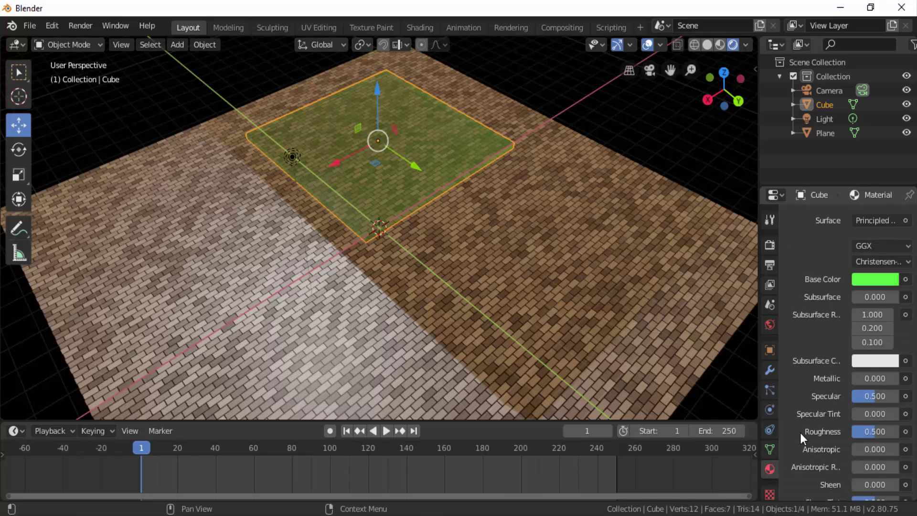
scroll(801, 432, down, 5)
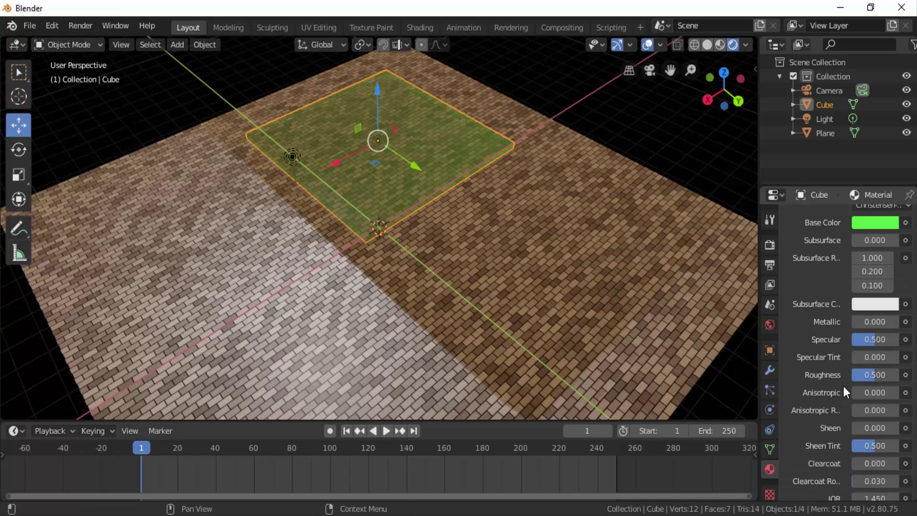
drag(873, 375, 852, 376)
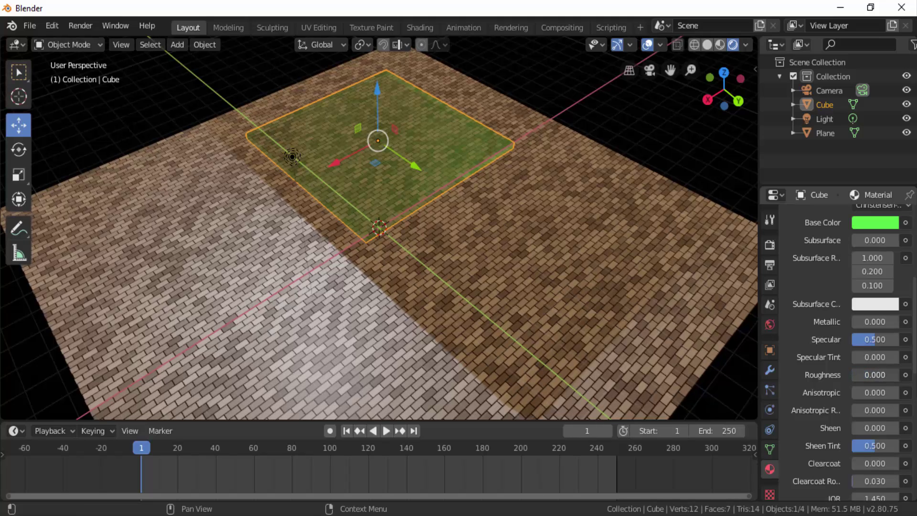
scroll(841, 396, down, 3)
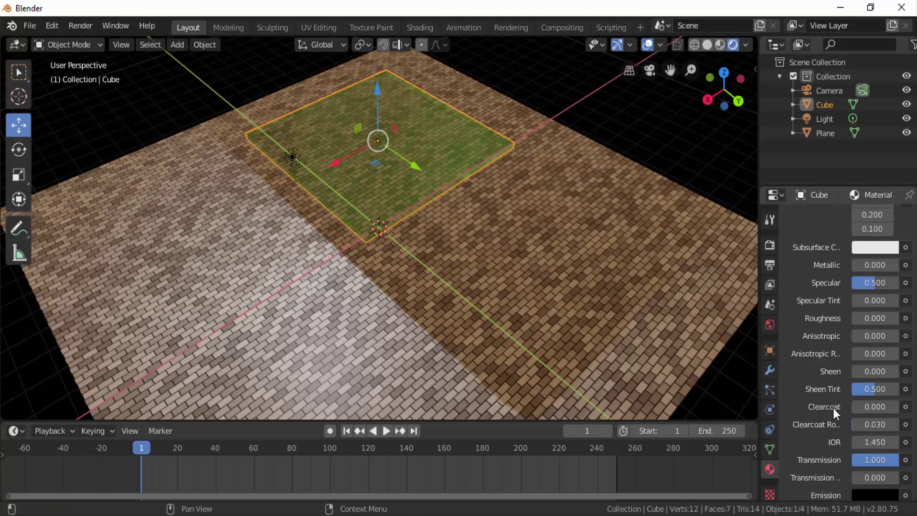
scroll(833, 407, down, 3)
scroll(833, 407, down, 1)
drag(759, 369, 680, 369)
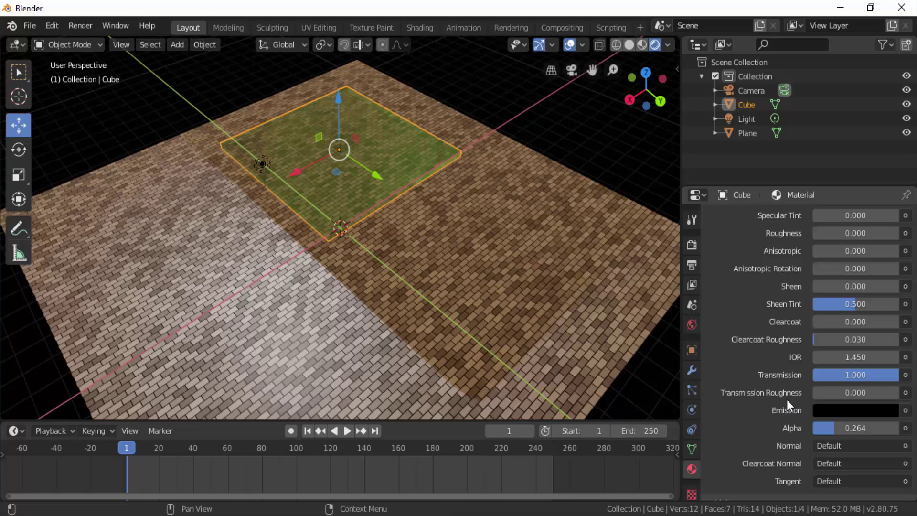
- Set the slab material's Transmission Roughness to 0.108 and Alpha to 0.164
mouse_move(826, 392)
mouse_down()
mouse_move(861, 392)
mouse_move(822, 392)
mouse_up()
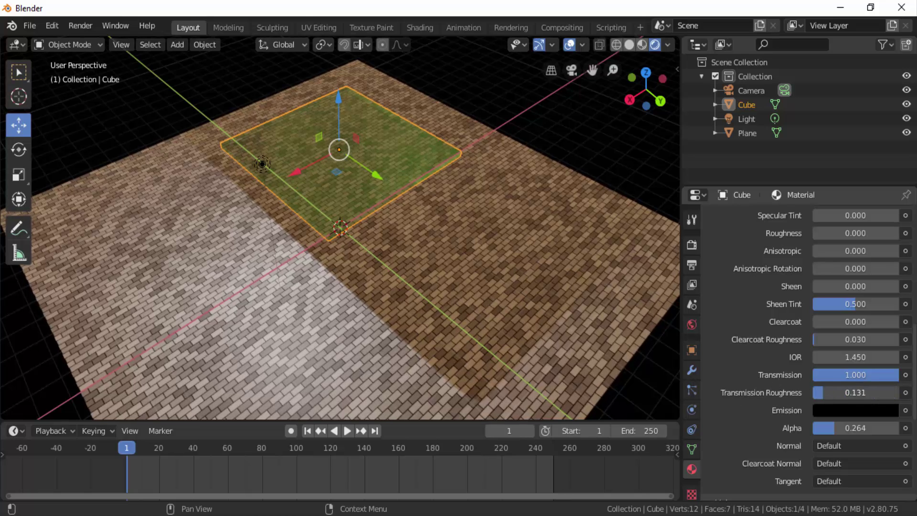
drag(855, 427, 762, 417)
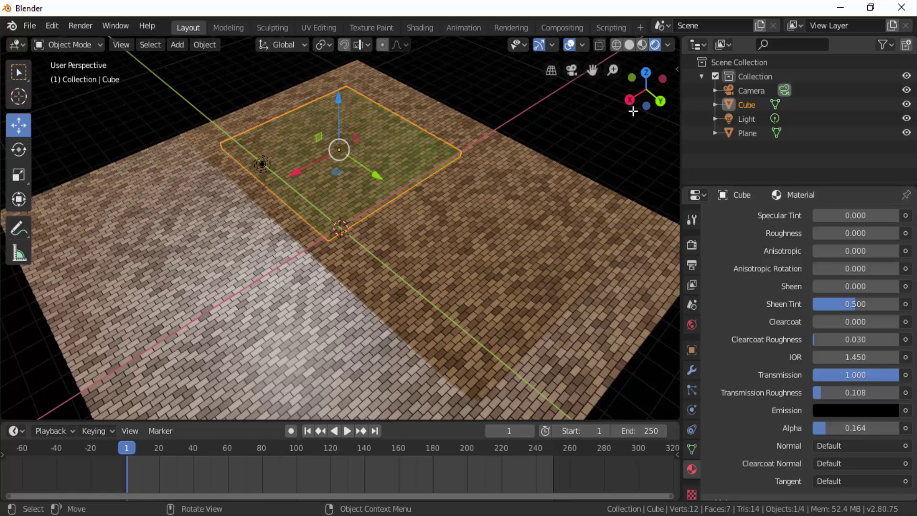
mouse_move(634, 107)
mouse_down()
mouse_move(635, 117)
mouse_move(555, 138)
mouse_up()
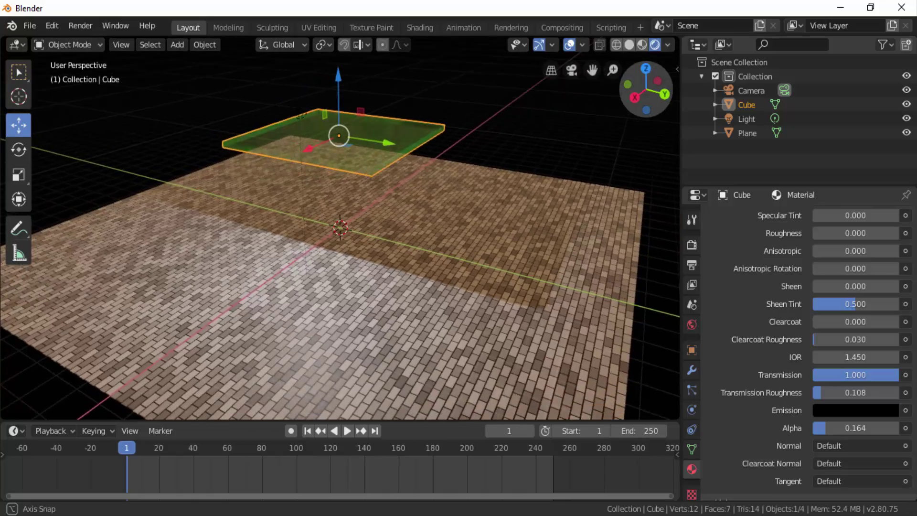
scroll(554, 130, up, 3)
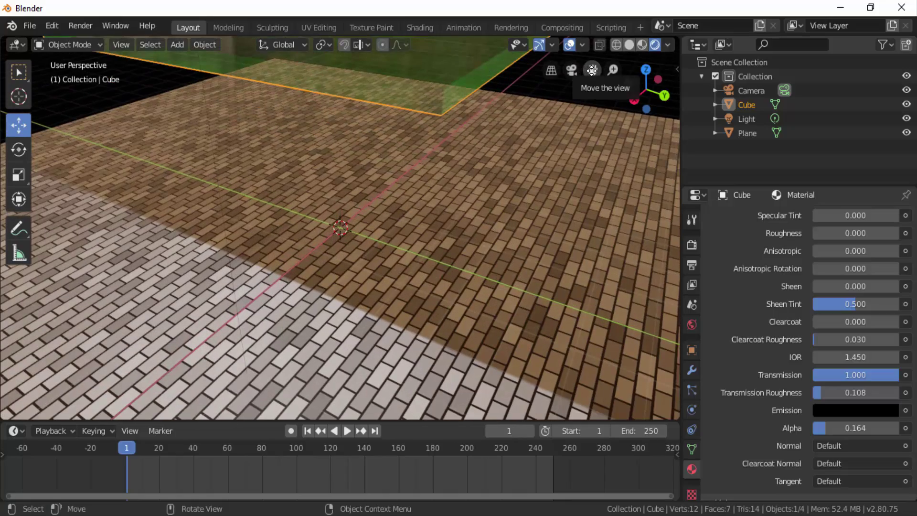
- Pan and orbit the view to inspect the fainter green slab over the brick floor
drag(592, 70, 608, 161)
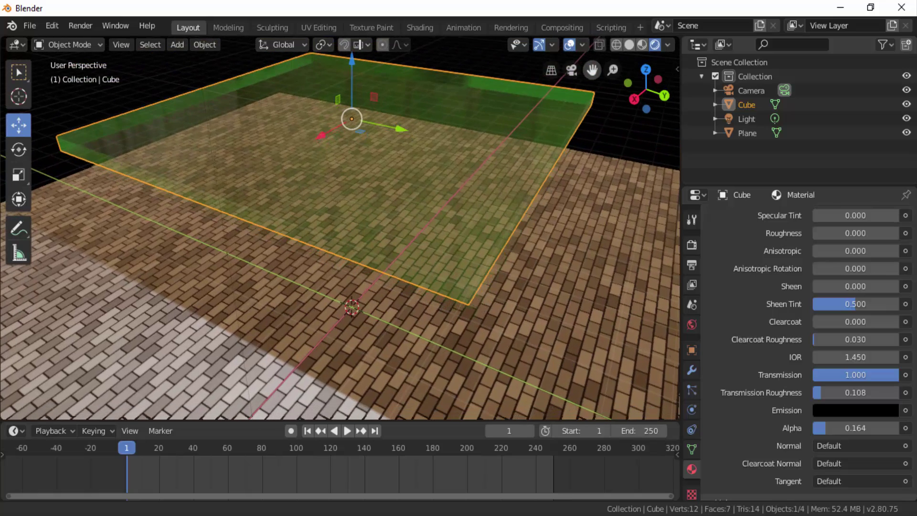
drag(592, 70, 602, 148)
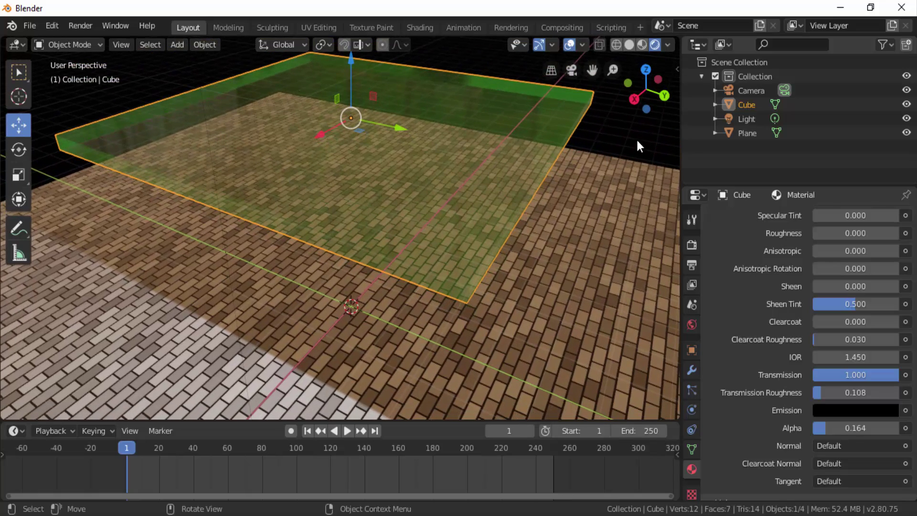
drag(638, 108, 643, 122)
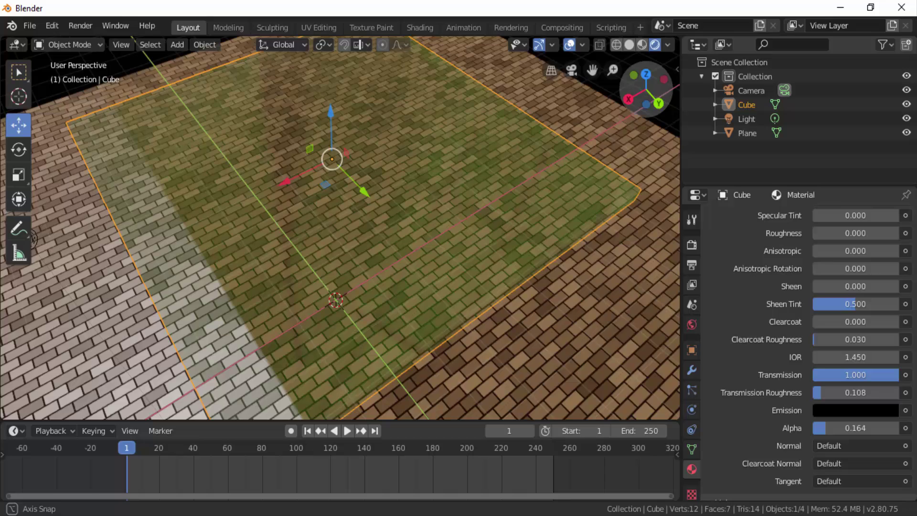
drag(643, 122, 563, 190)
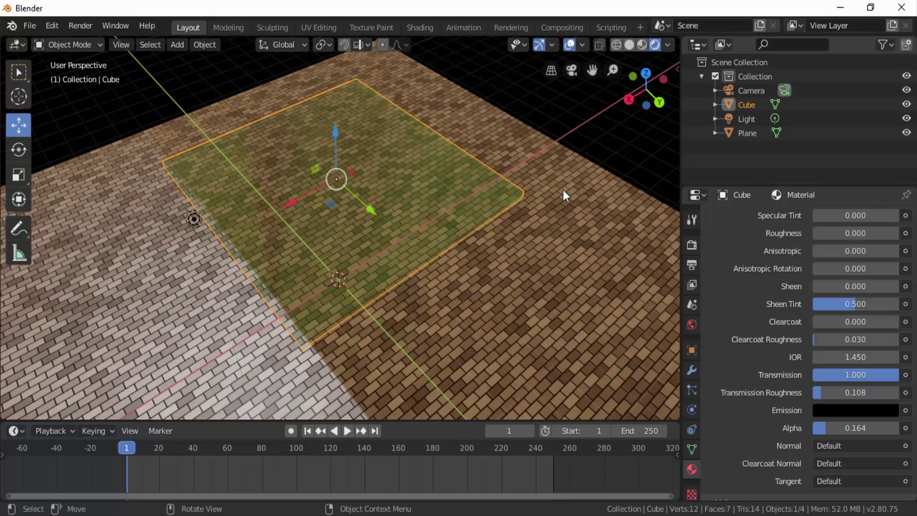